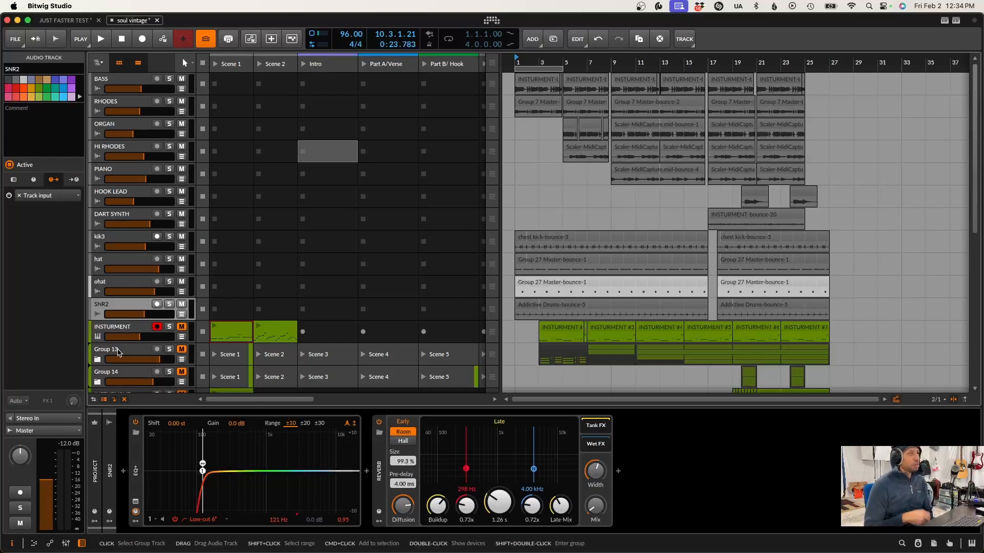
Play the whole arrangement from bar 1 through the end of the drum clips and stop playback
left_click(513, 328)
key("space")
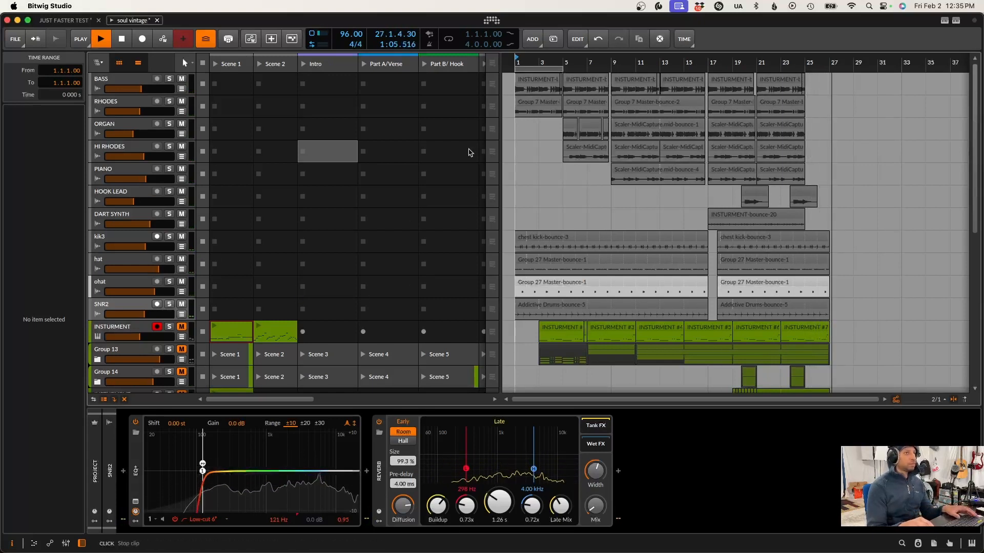
key("space")
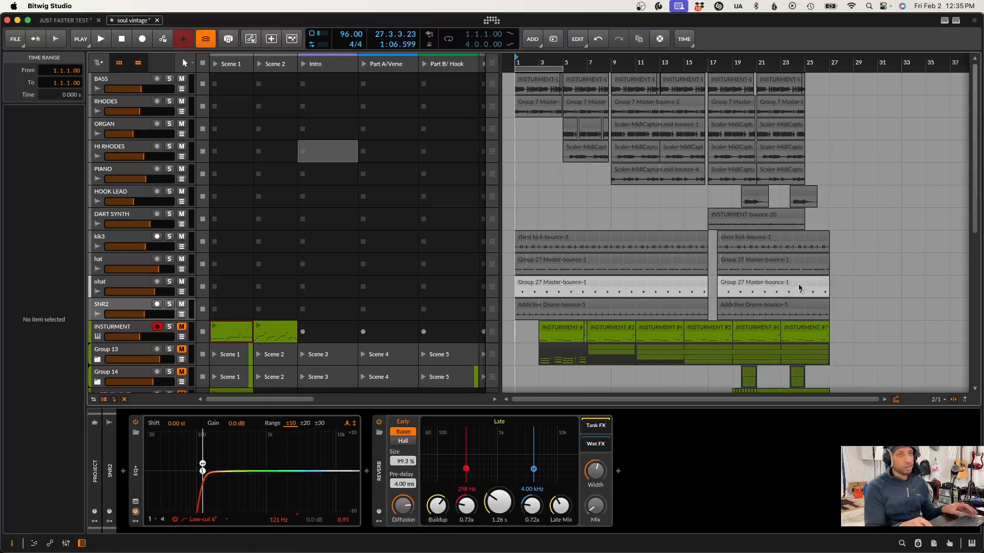
Set the playback start to bar 25 and hide the clip launcher so only the arranger is shown
left_click(804, 265)
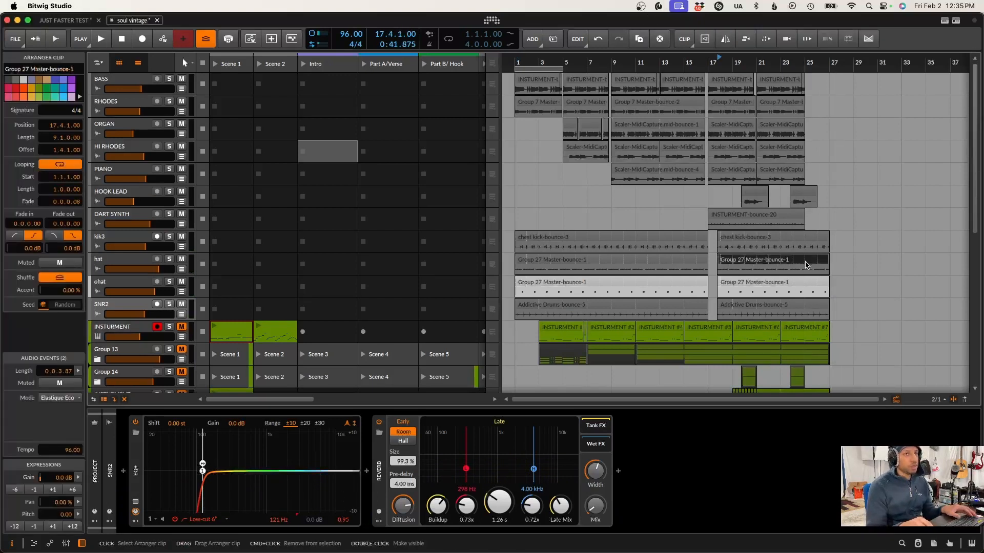
left_click(808, 292)
scroll(635, 90, "right", 5)
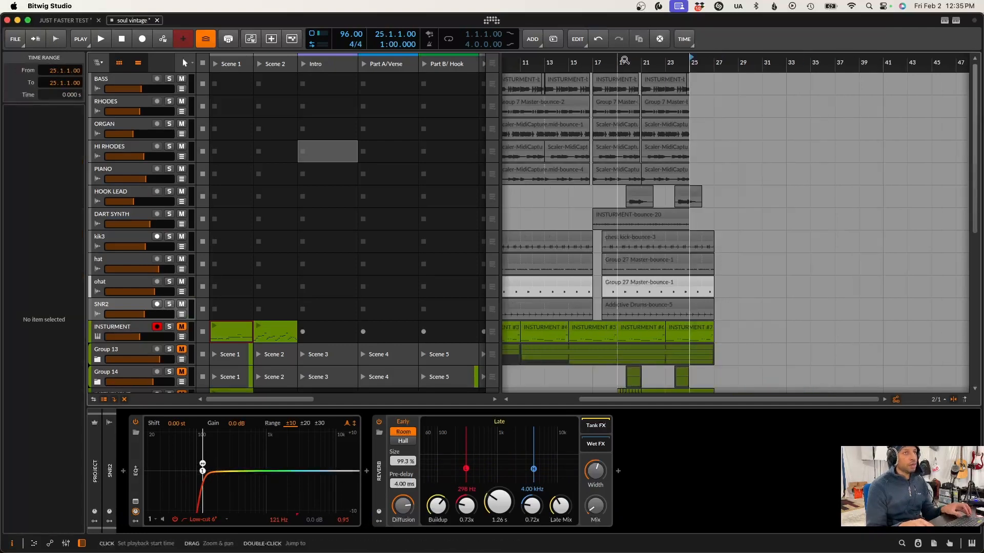
left_click_drag(624, 61, 598, 31)
left_click(119, 63)
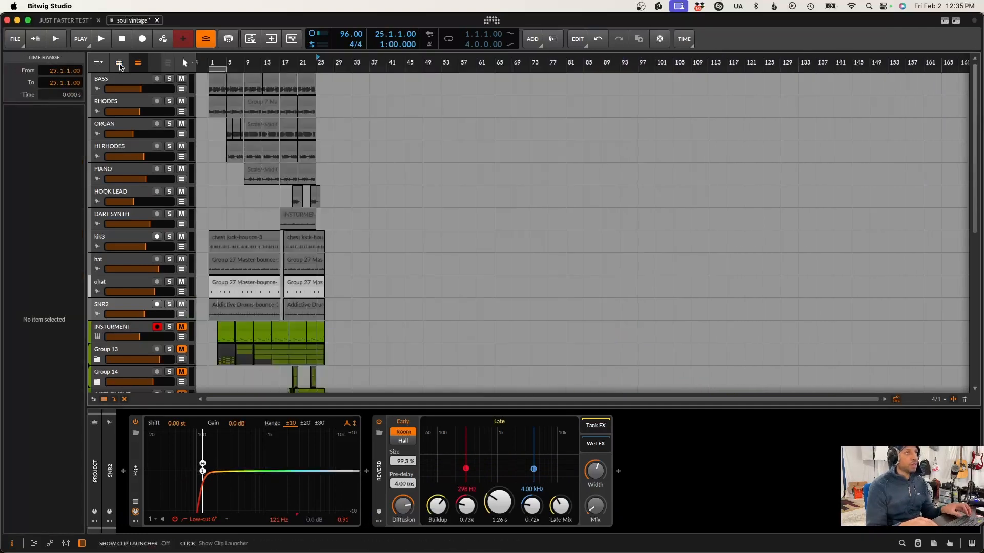
Set a one-bar loop region at bar 26, enable looping, and check it with a short playback
left_click(222, 70)
left_click_drag(329, 75, 377, 132)
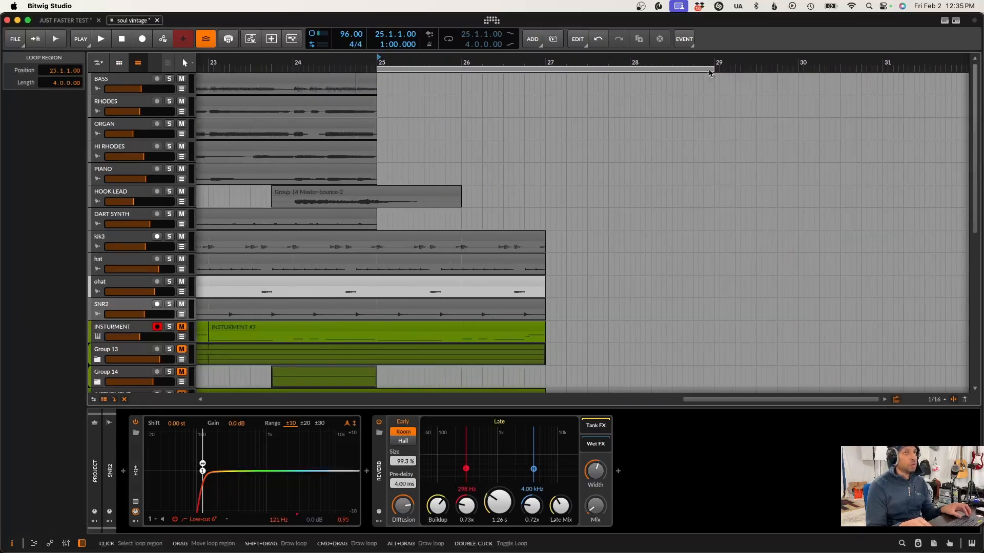
left_click_drag(713, 69, 462, 69)
key("space")
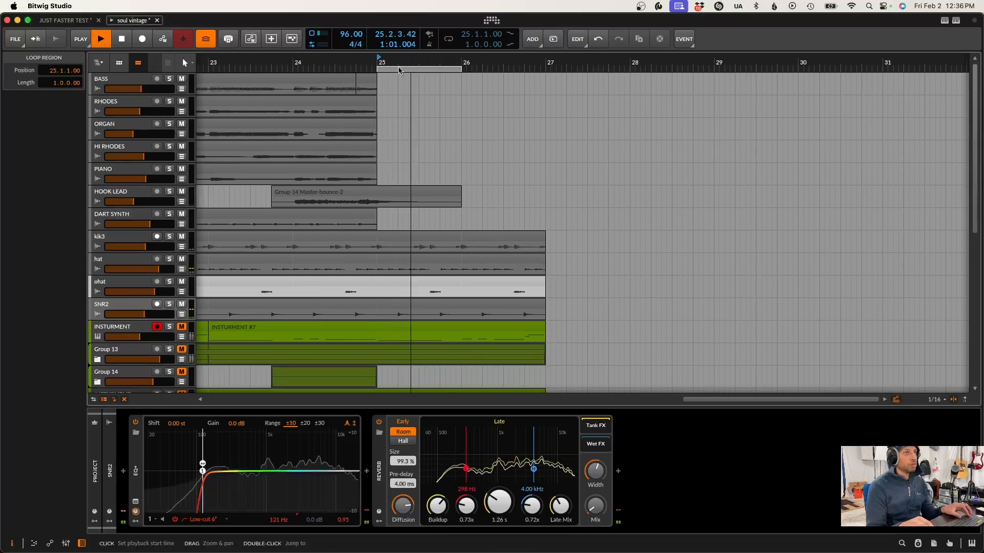
left_click_drag(397, 69, 481, 69)
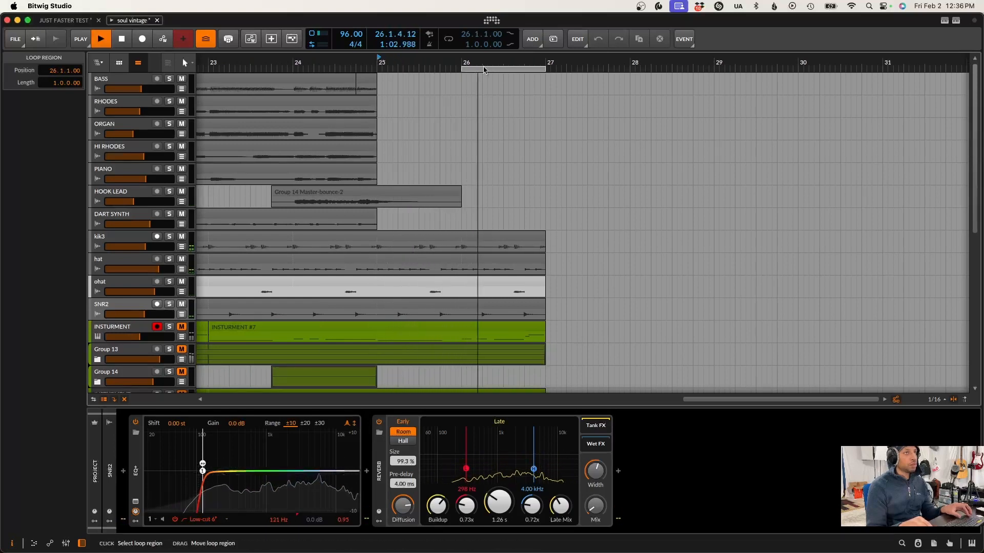
left_click(448, 40)
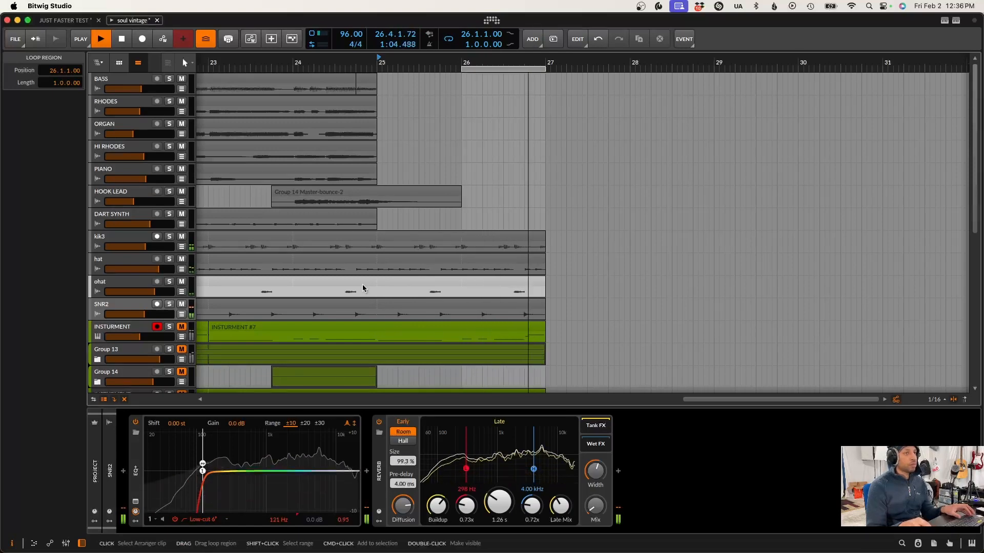
key("space")
Unmute and solo the chest kick instrument track
left_click(152, 235)
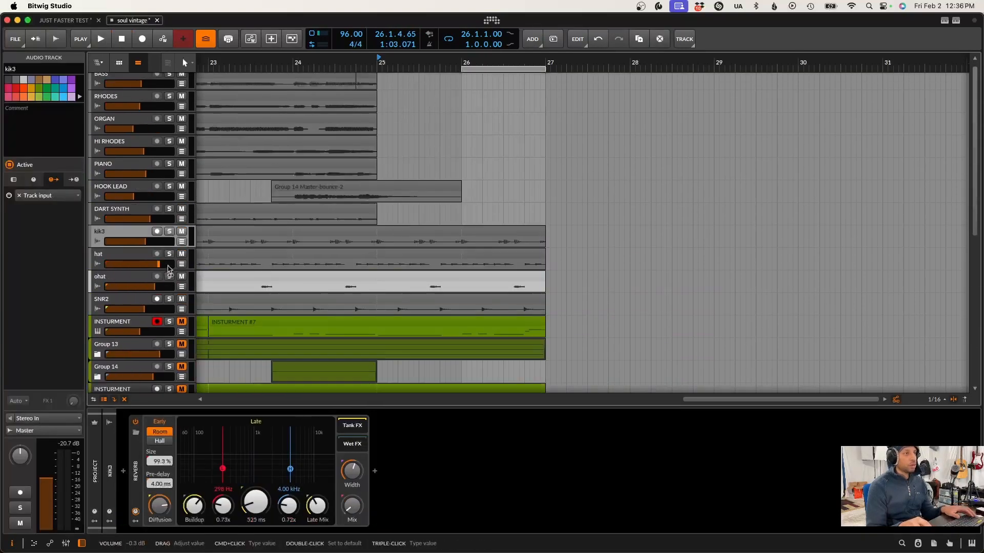
scroll(143, 241, "down", 5)
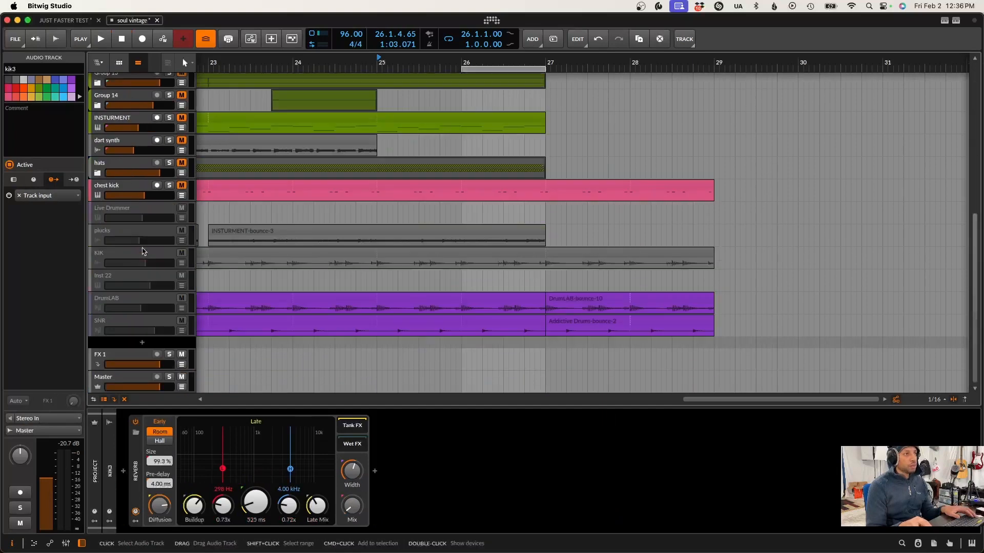
scroll(142, 251, "up", 2)
left_click(137, 261)
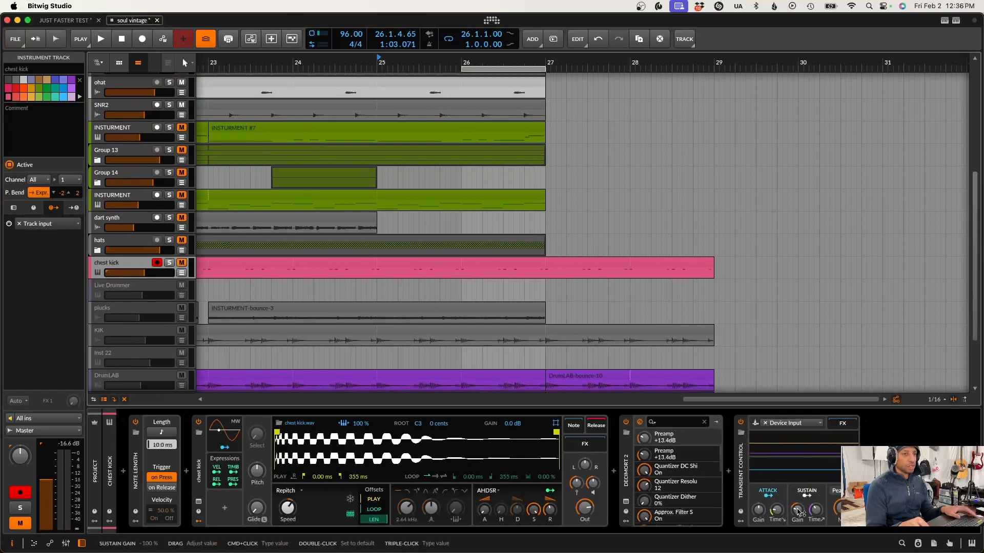
left_click(180, 266)
left_click(169, 263)
Play the chest kick while bypassing and re-enabling Transient Control and Decimort 2 in turn to compare the sound
key("space")
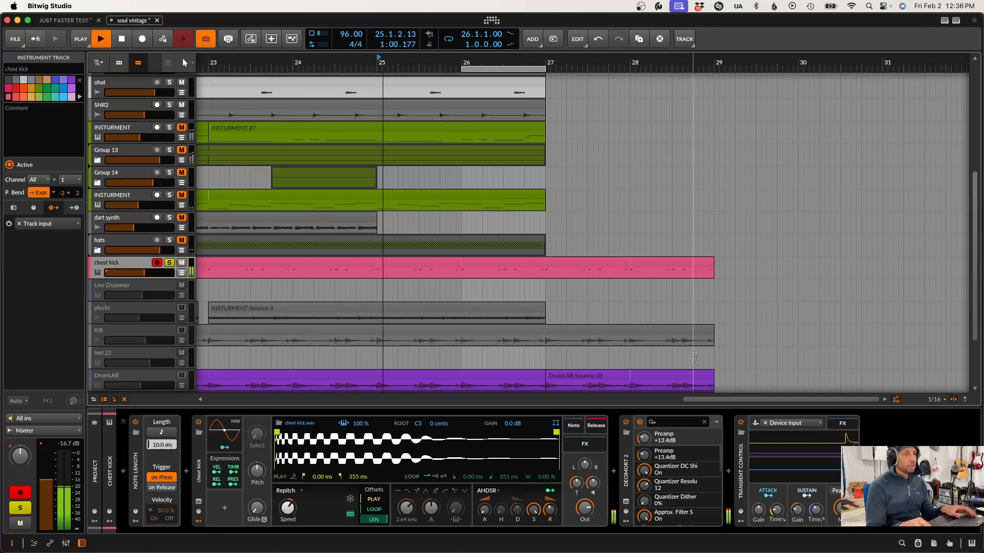
left_click(741, 424)
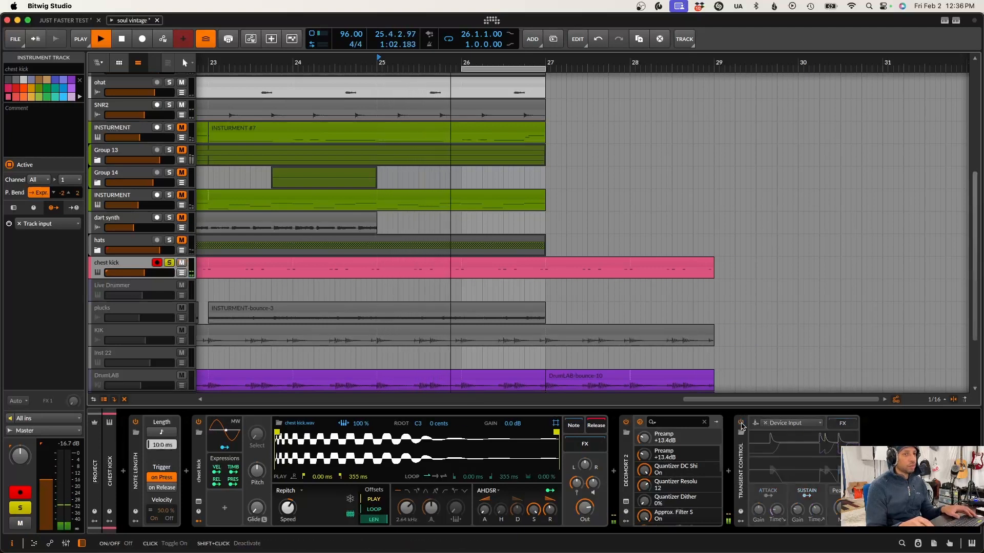
left_click(741, 424)
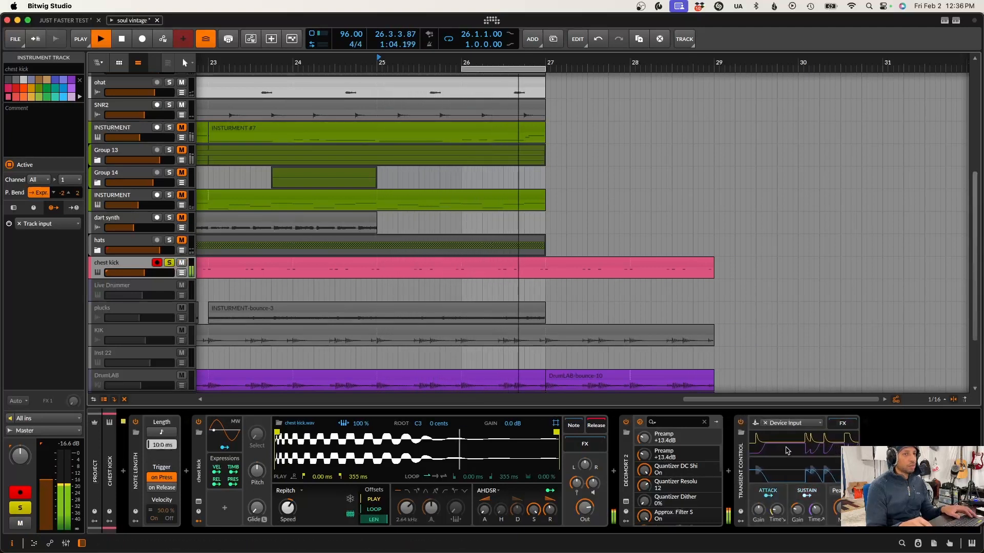
left_click(626, 422)
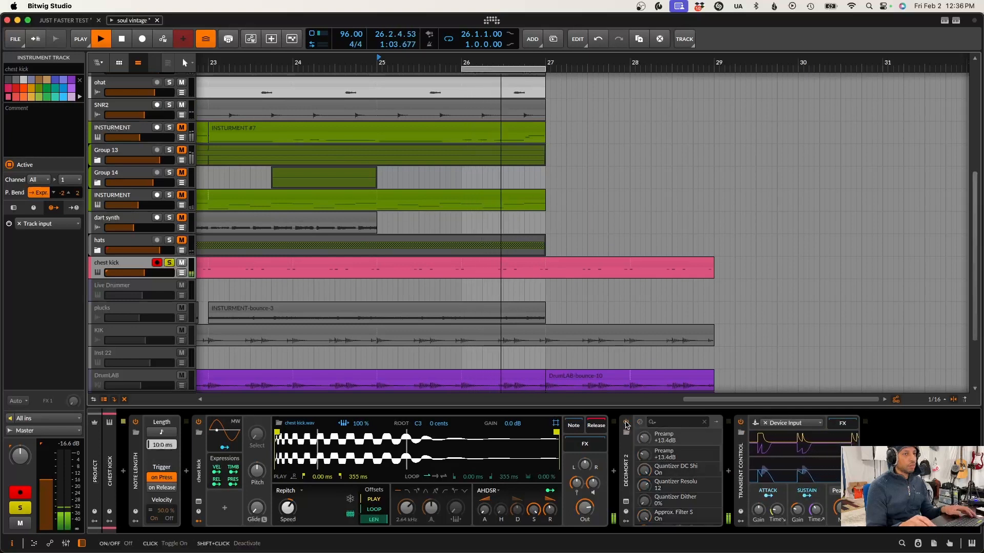
left_click(626, 423)
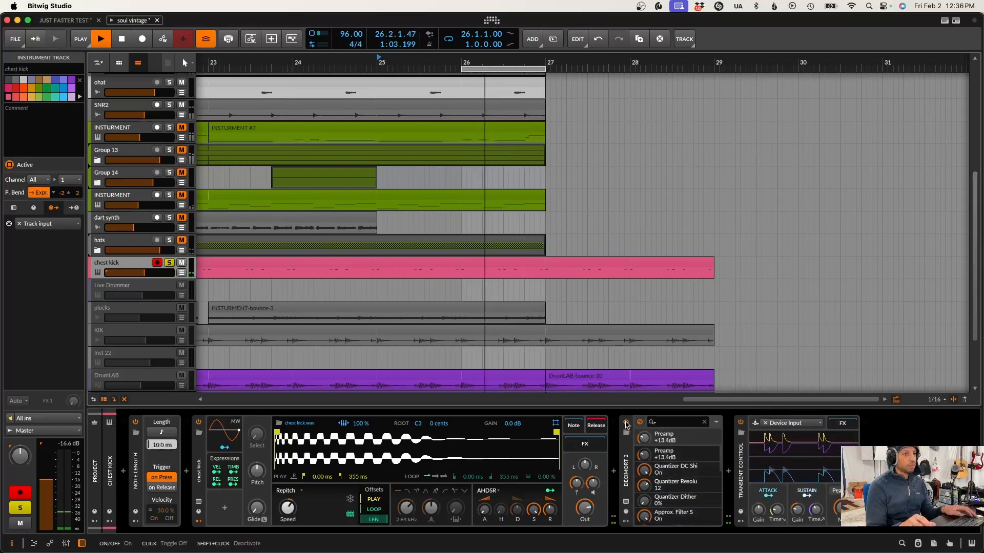
key("space")
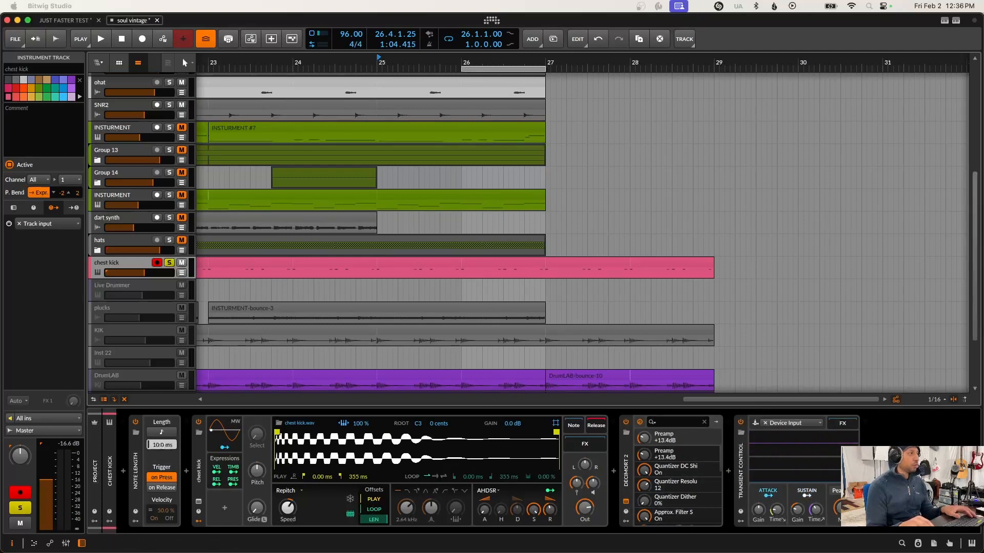
Show the Decimort 2 window with the MPC60 preset, look through its preset browser, and close the plug-in
left_click_drag(0, 329, 475, 247)
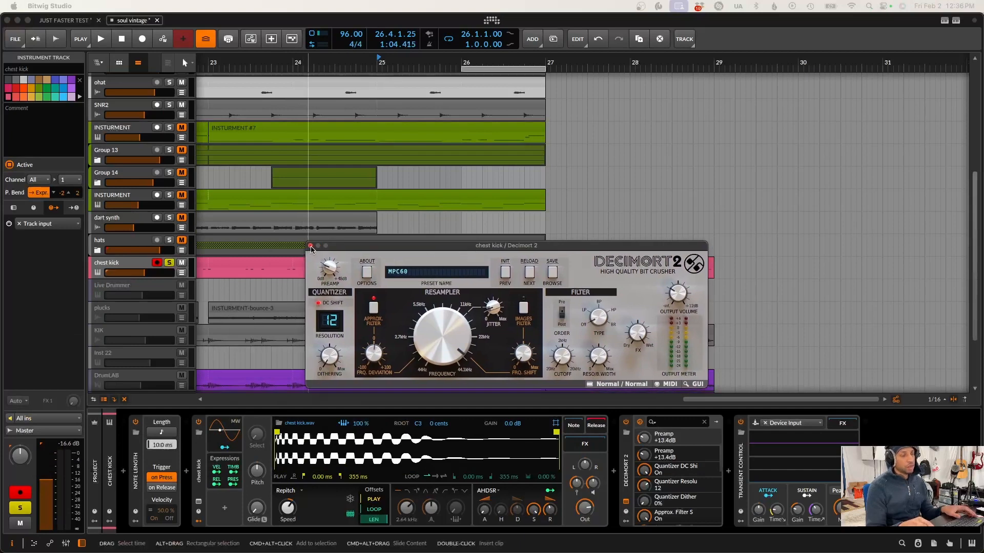
left_click(421, 277)
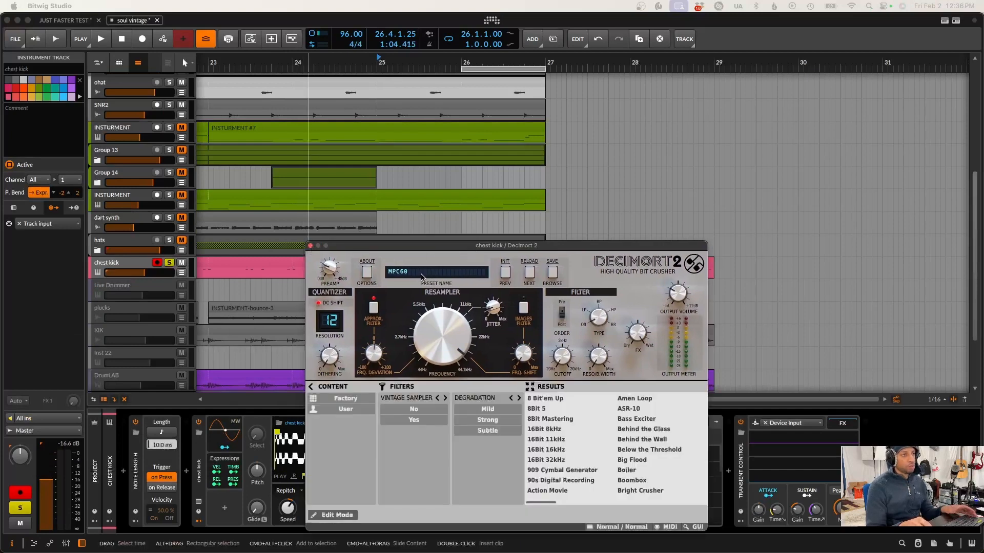
left_click(310, 246)
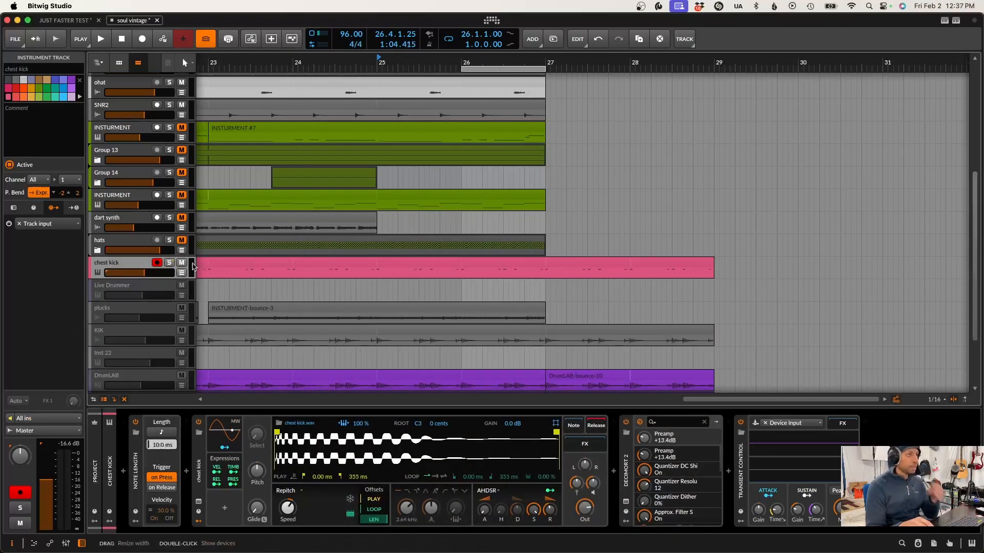
Clear the chest kick's solo, mute it again, and play the hats group soloed
left_click(181, 263)
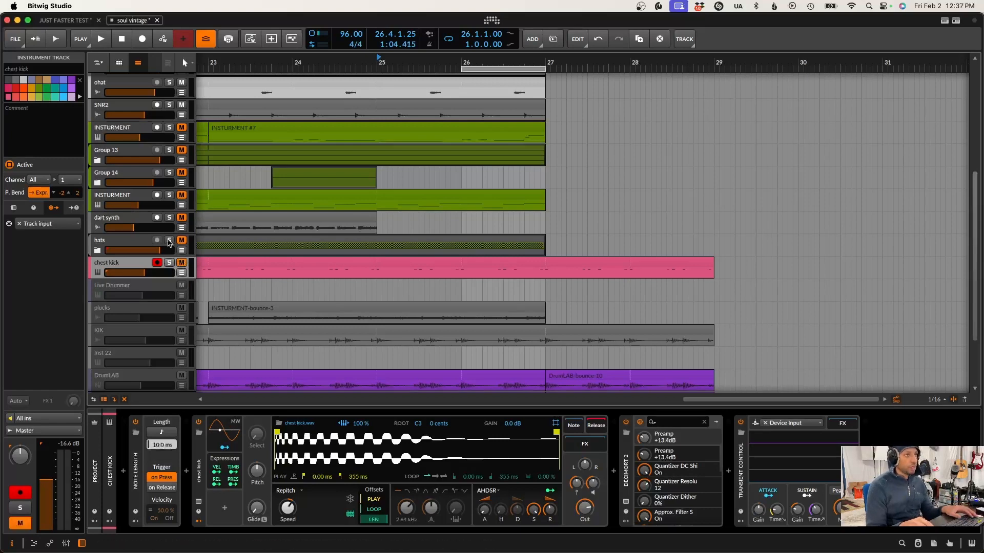
left_click(169, 240)
key("space")
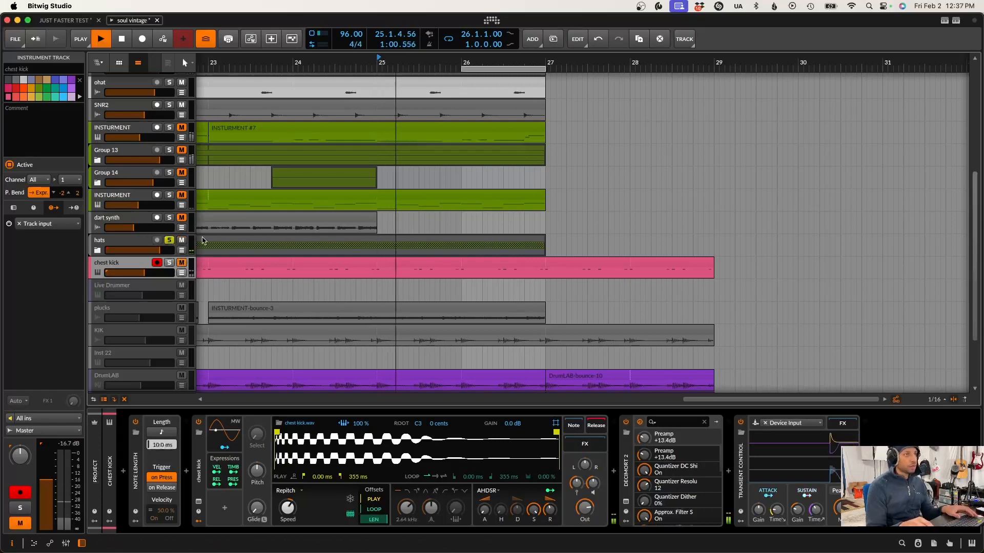
Stop playback and inspect the Unfiltered Audio SpecOps plug-in window inside the hats group's FX Layer
left_click(129, 245)
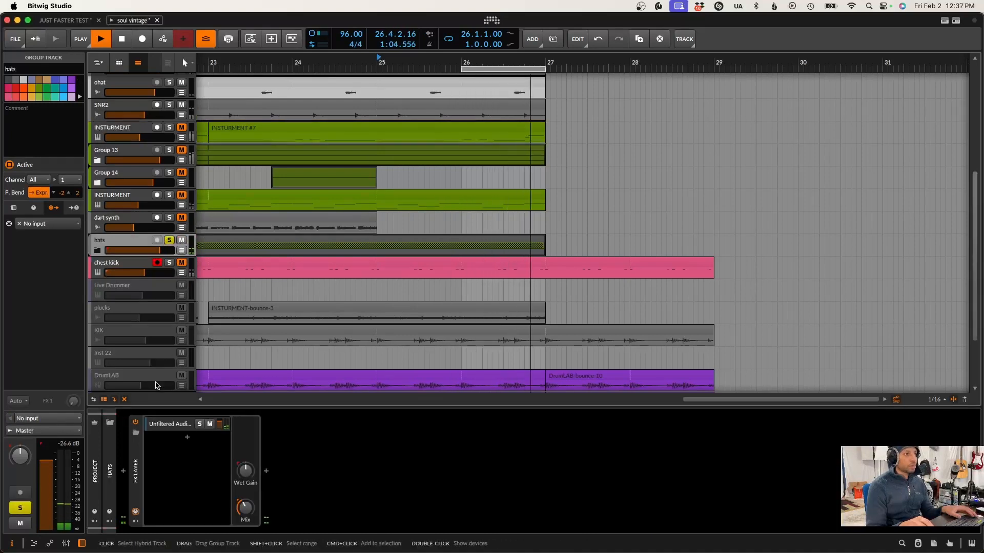
key("space")
left_click(167, 424)
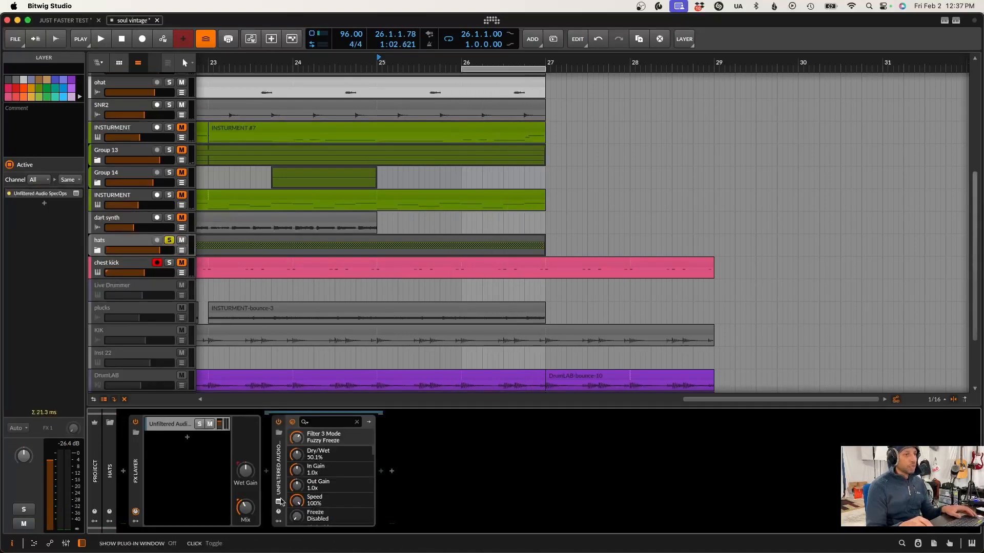
left_click(281, 501)
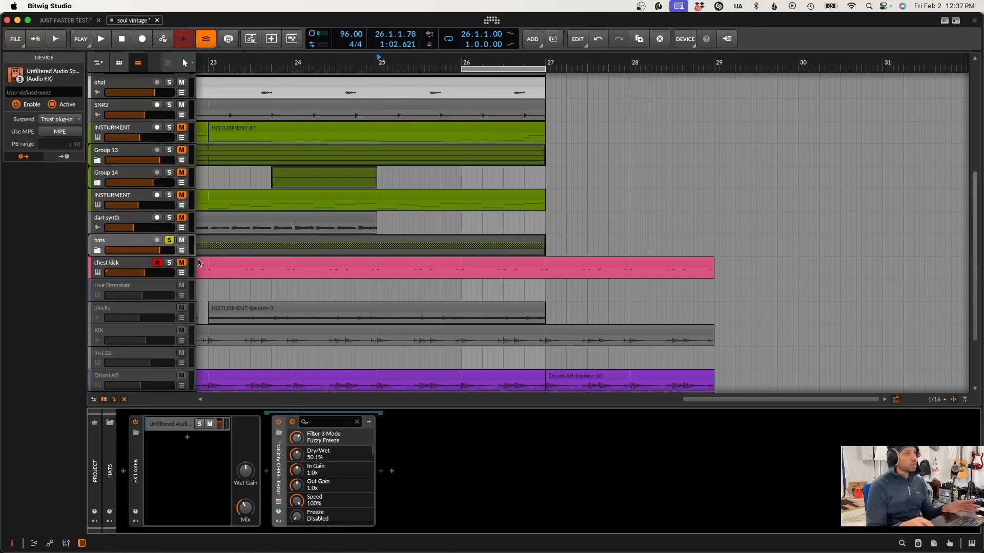
Clear the hats group's solo, select the SNR2 track to show its devices, and briefly play the mix
scroll(205, 327, "up", 2)
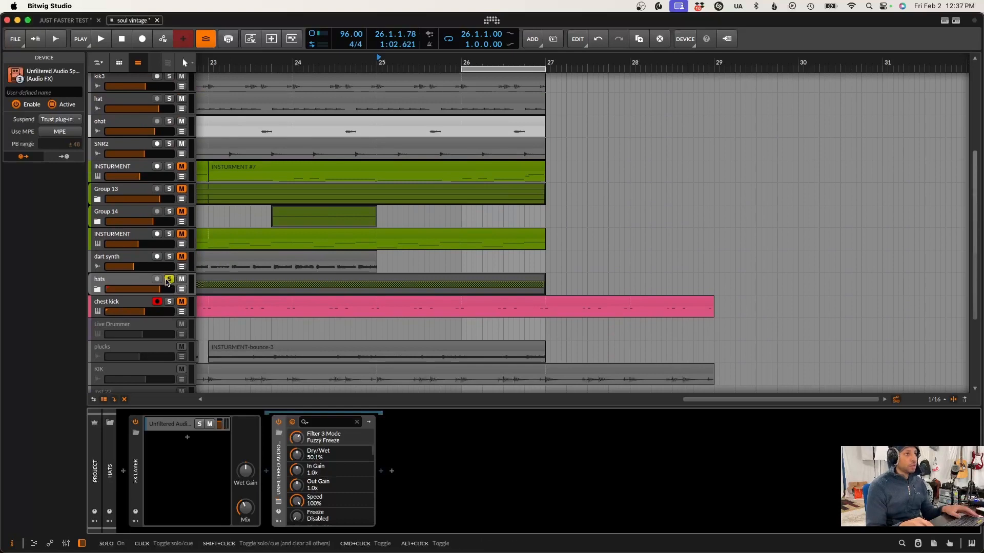
scroll(172, 297, "up", 2)
left_click(136, 173)
key("space")
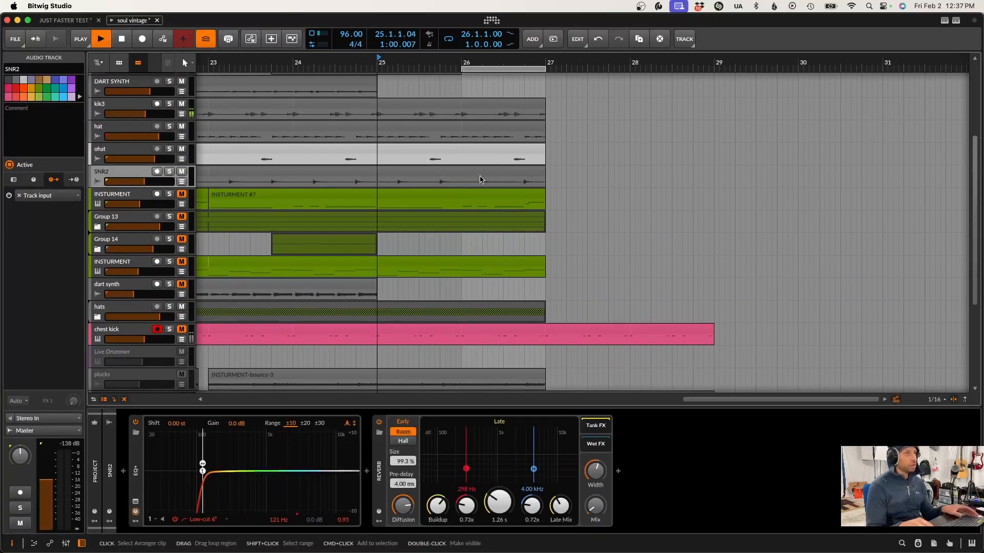
key("space")
Move the playback start to bar 26 and play the loop from there
left_click(463, 113)
left_click(465, 79)
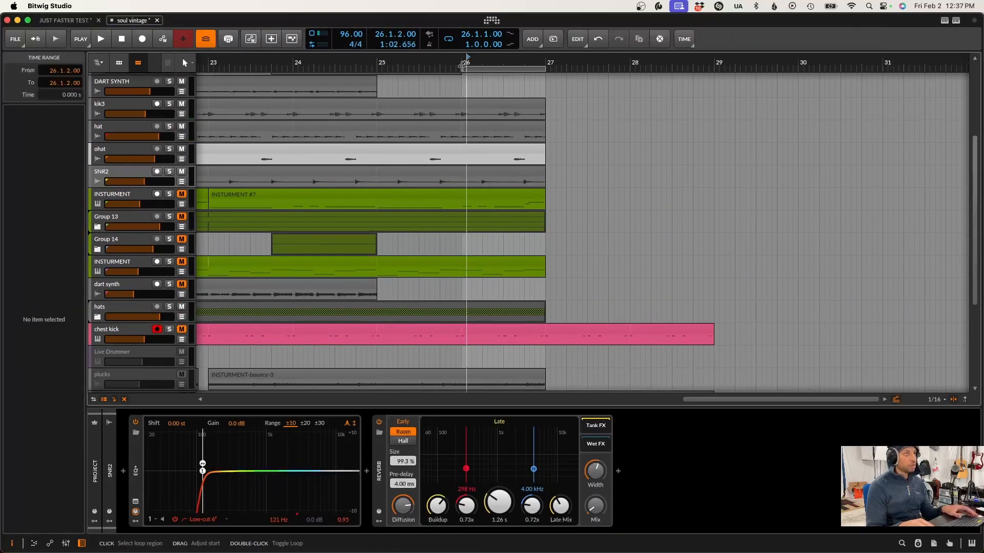
left_click(462, 66)
key("space")
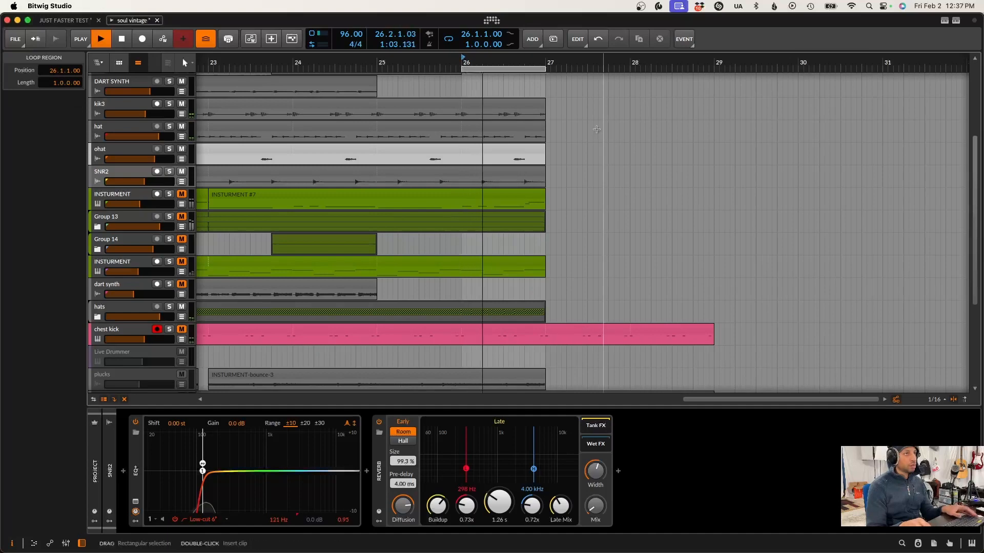
Mute the hats group, listen to the loop again, and stop playback
scroll(327, 223, "down", 5)
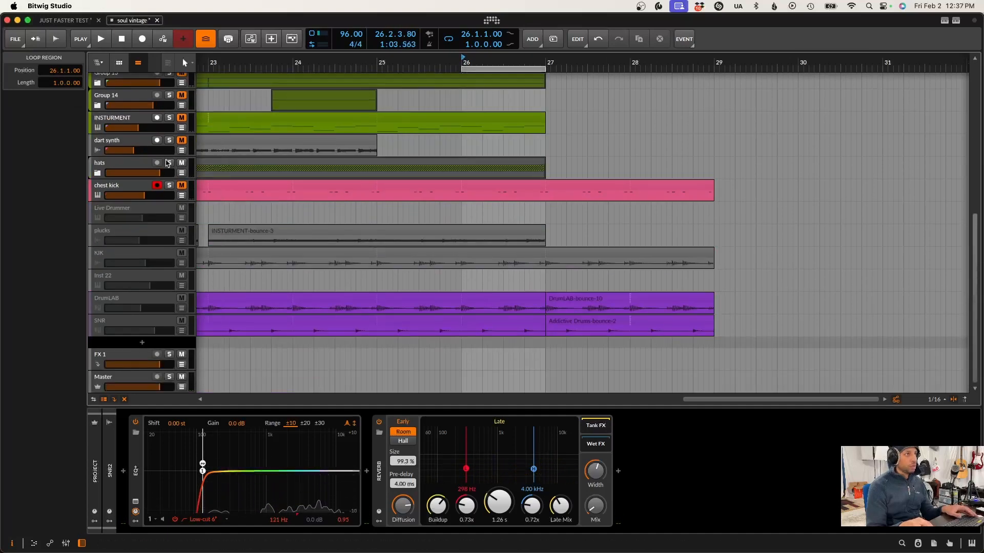
key("space")
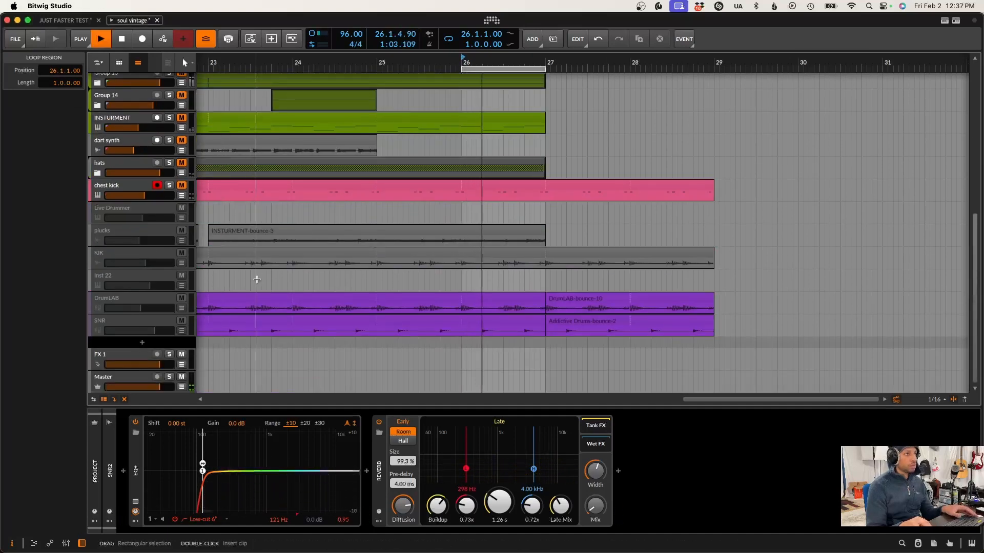
scroll(234, 214, "up", 7)
key("space")
scroll(240, 205, "up", 3)
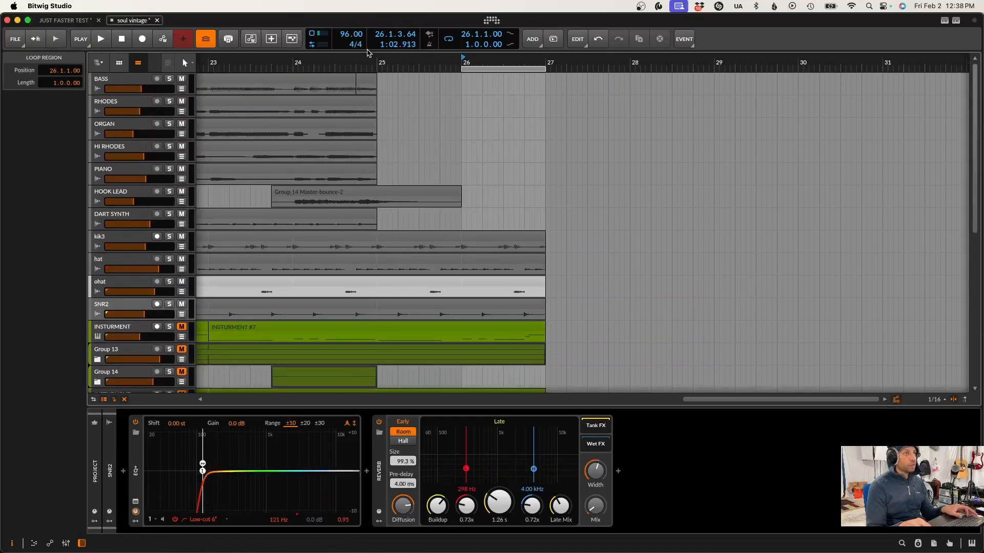
Solo Group 13 and play it from bar 3
left_click_drag(370, 60, 698, 58)
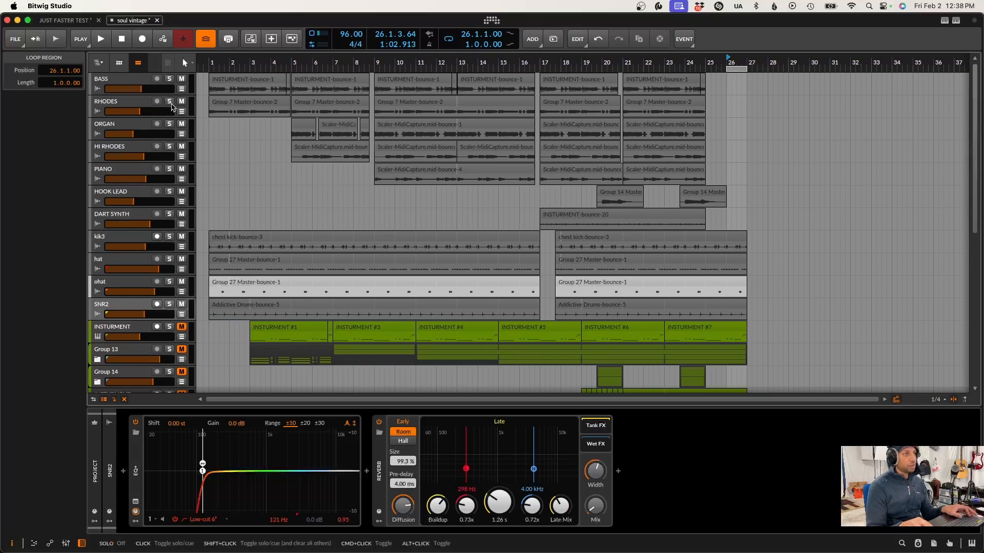
left_click(248, 333)
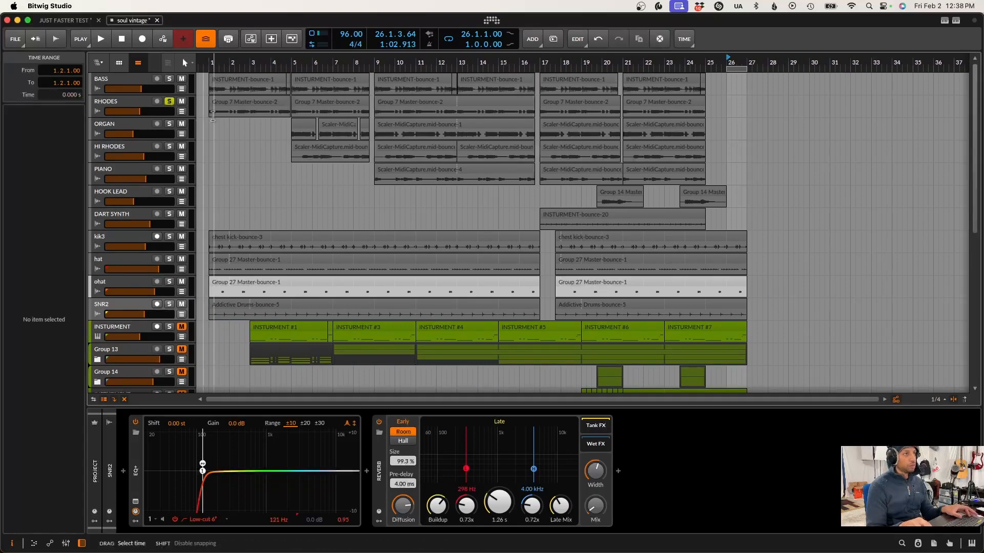
left_click(169, 349, "shift")
key("space")
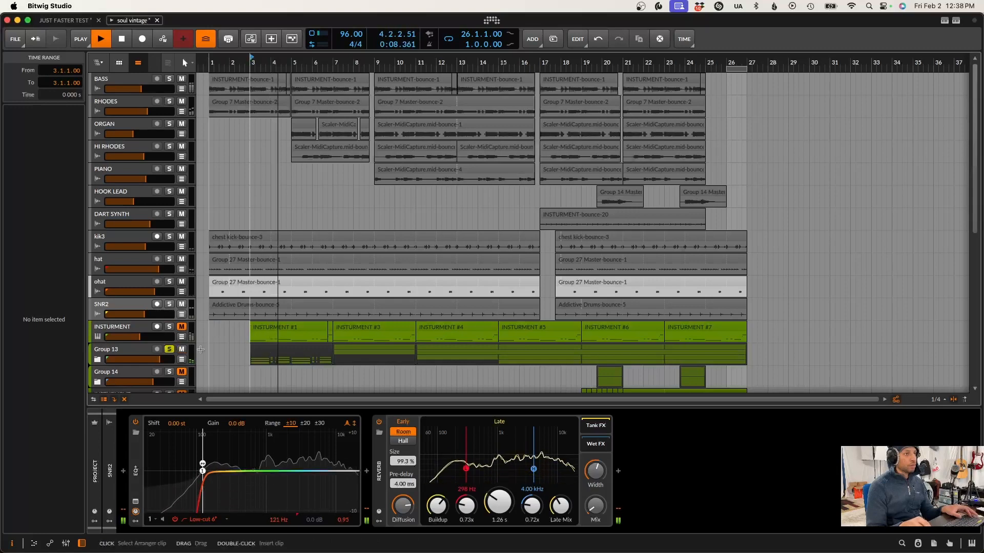
Select Group 13, stop playback, and show the devices inside its Retro Fi Stereo layer
left_click(131, 352)
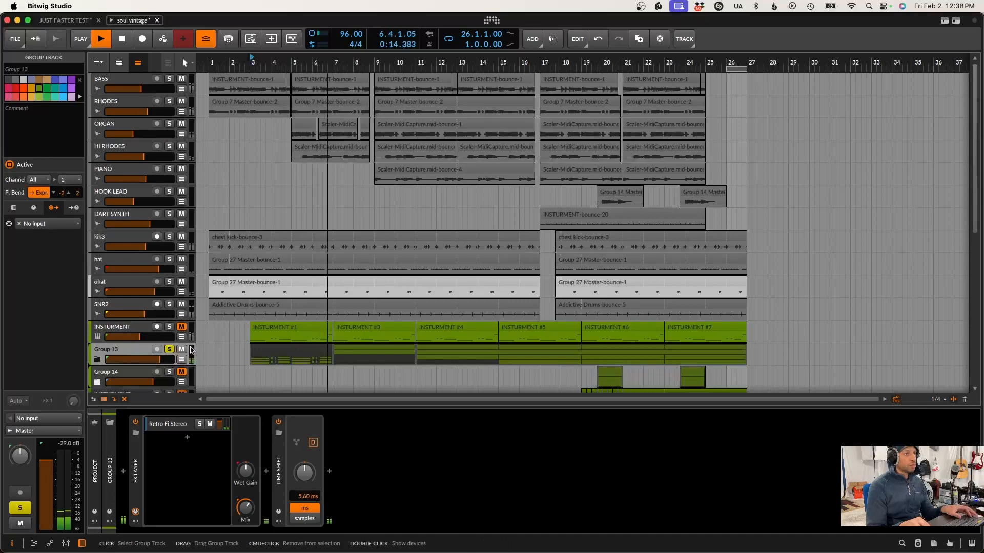
key("space")
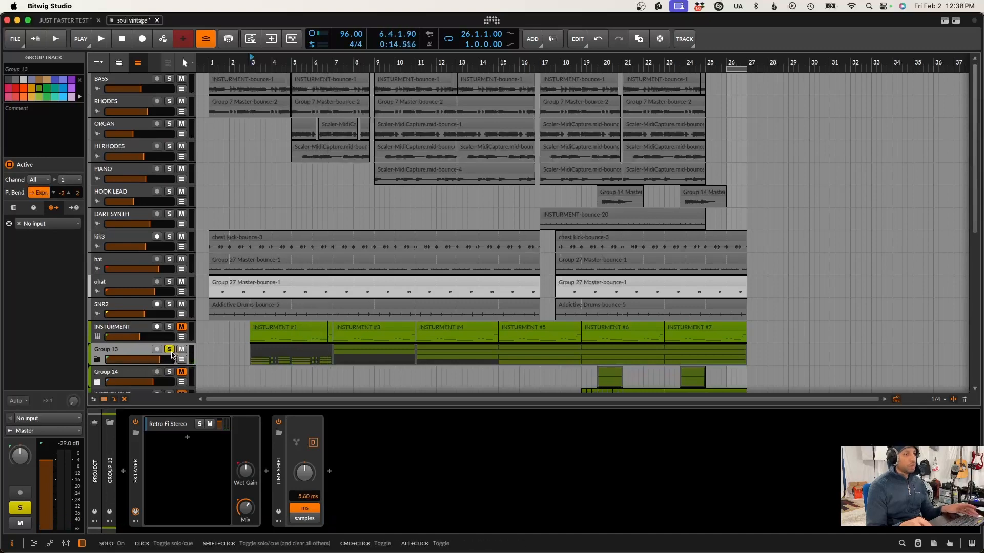
left_click(185, 422)
left_click(184, 422)
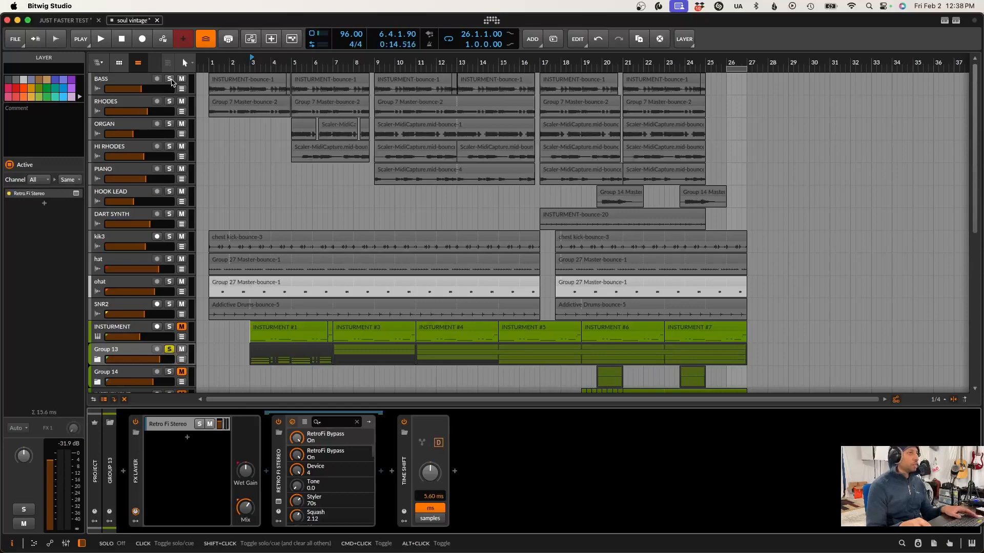
Show the BASS track's devices, solo the RHODES track, and play it briefly from bar 1
left_click(207, 88)
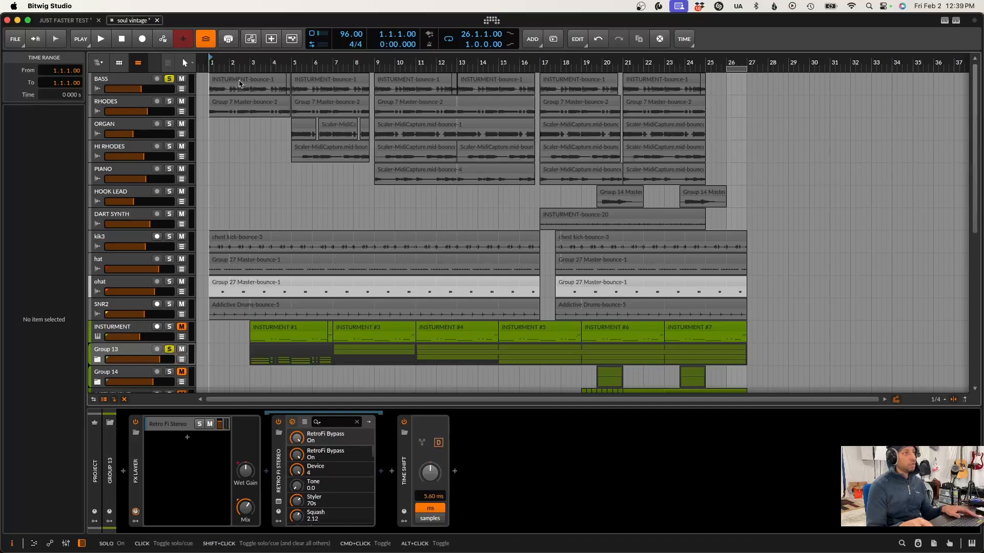
left_click(167, 75)
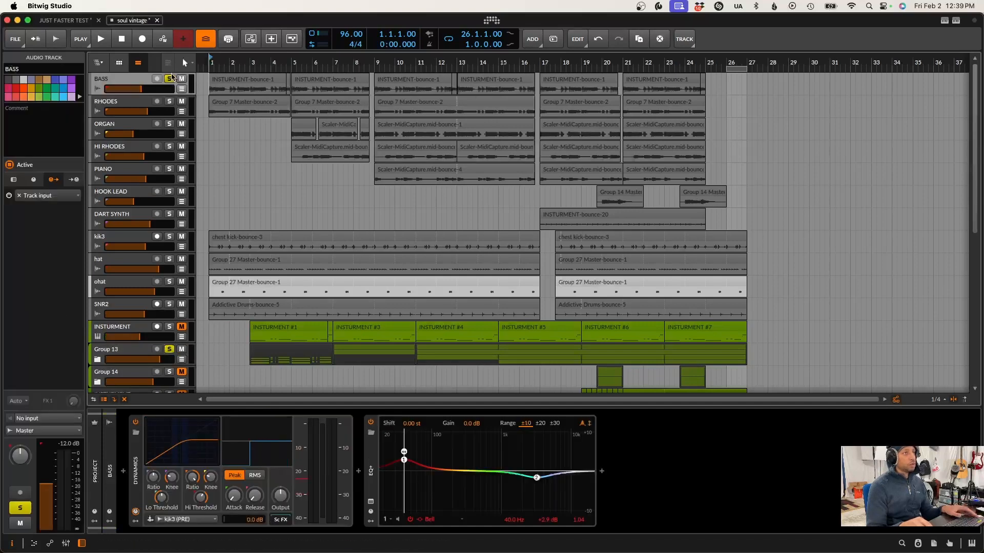
left_click(170, 100)
key("space")
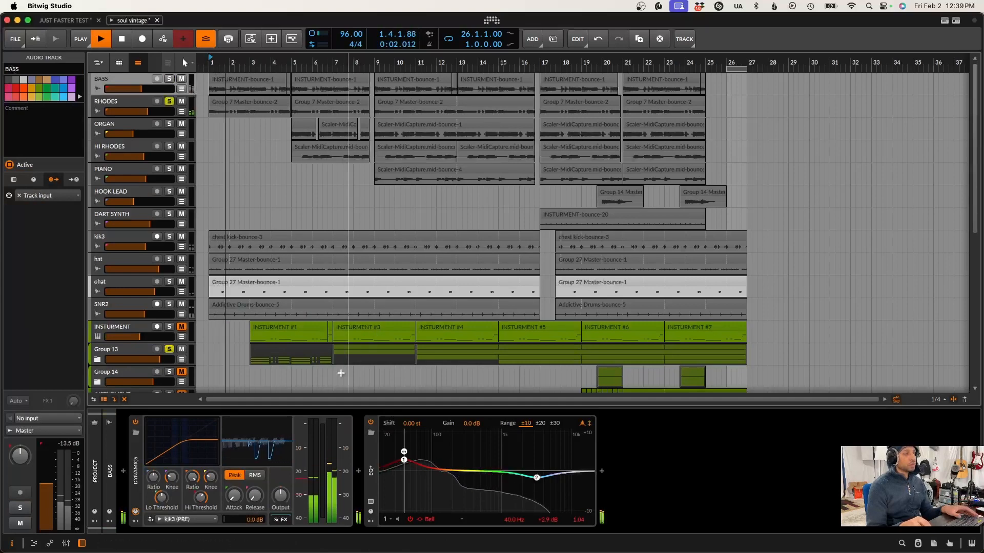
key("space")
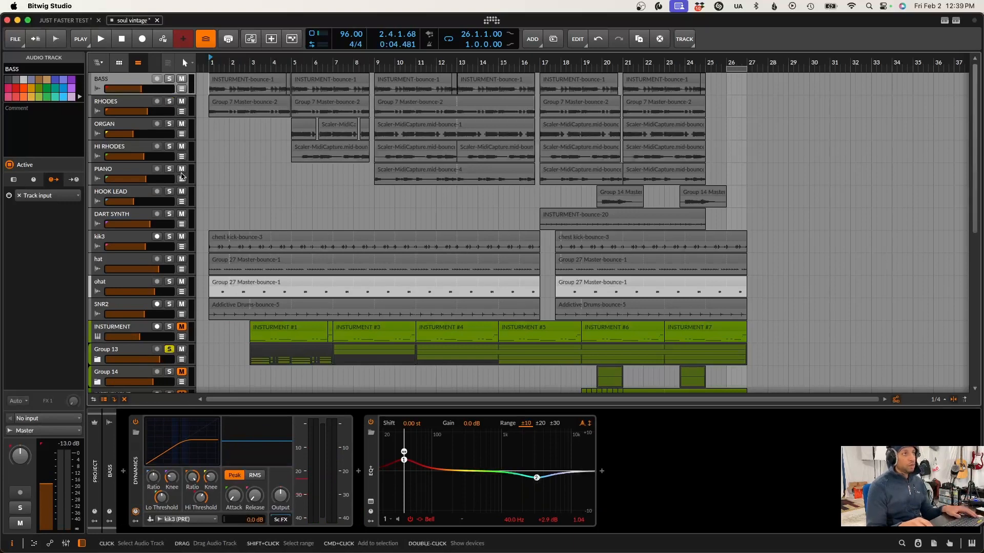
Play the soloed BASS track from bar 1, also solo the INSTURMENT track above Group 13, and show that track's devices
left_click(169, 80)
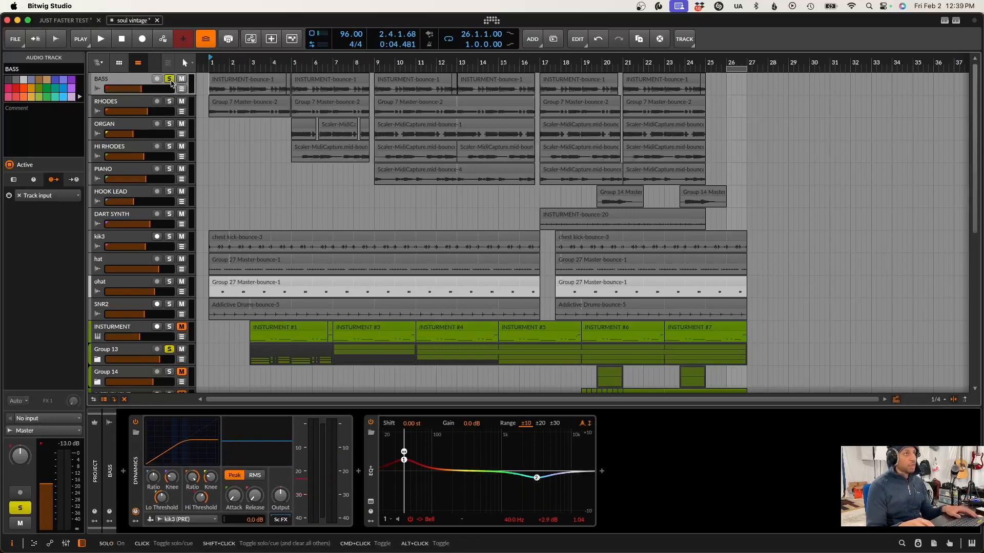
left_click(210, 95)
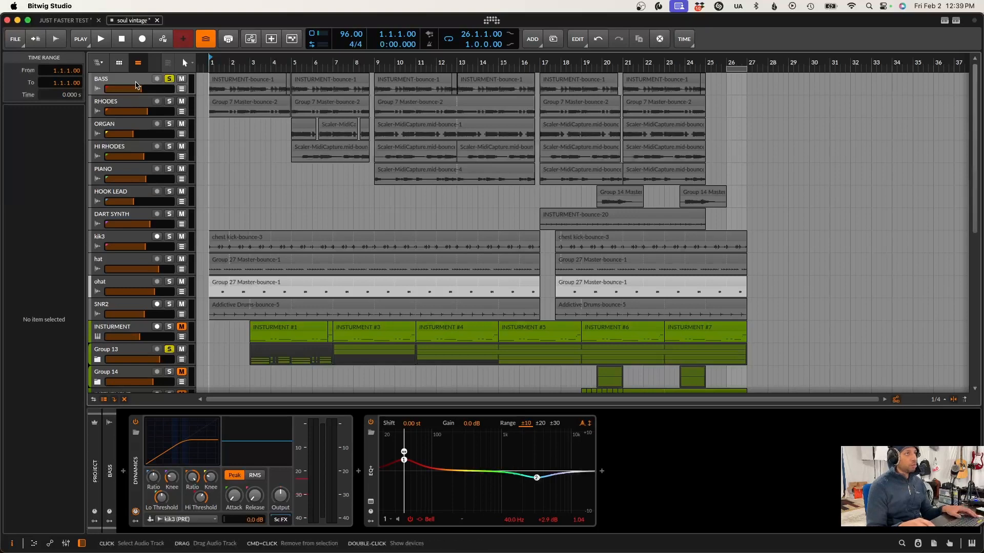
scroll(130, 338, "down", 1)
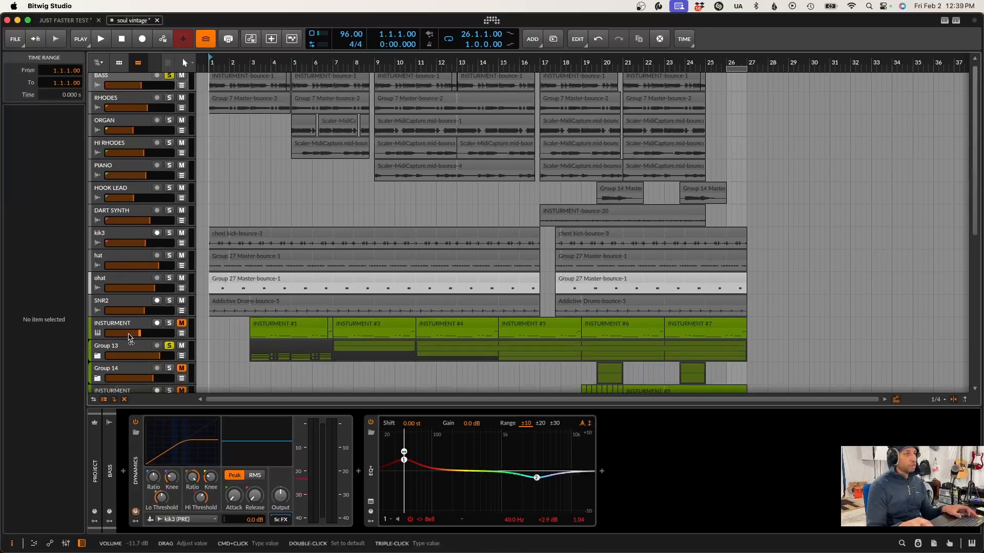
key("space")
left_click(169, 323)
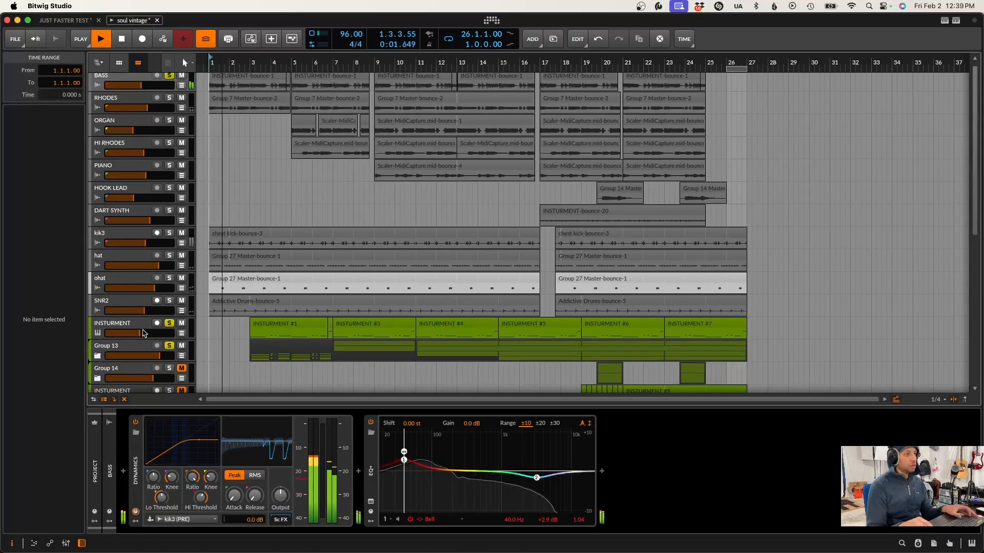
left_click(143, 333)
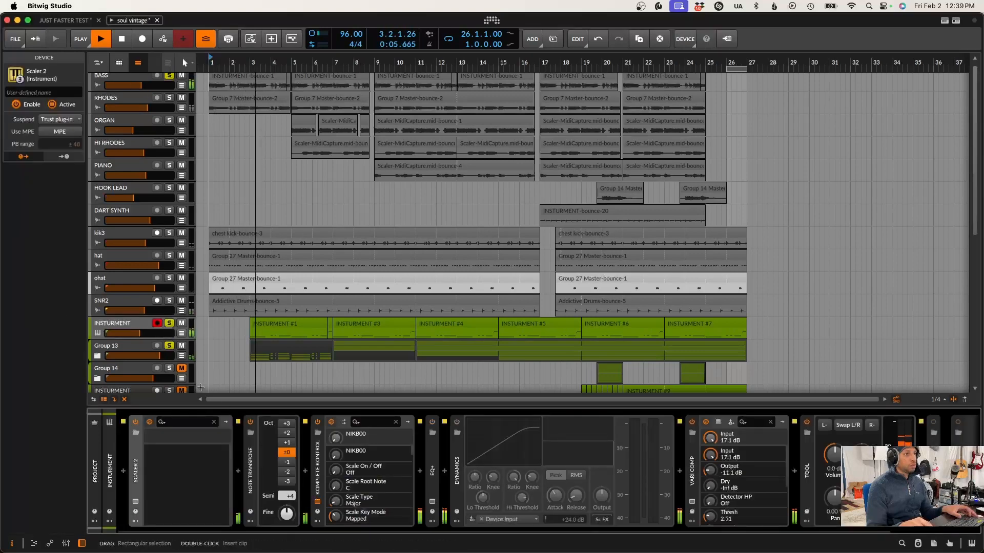
key("space")
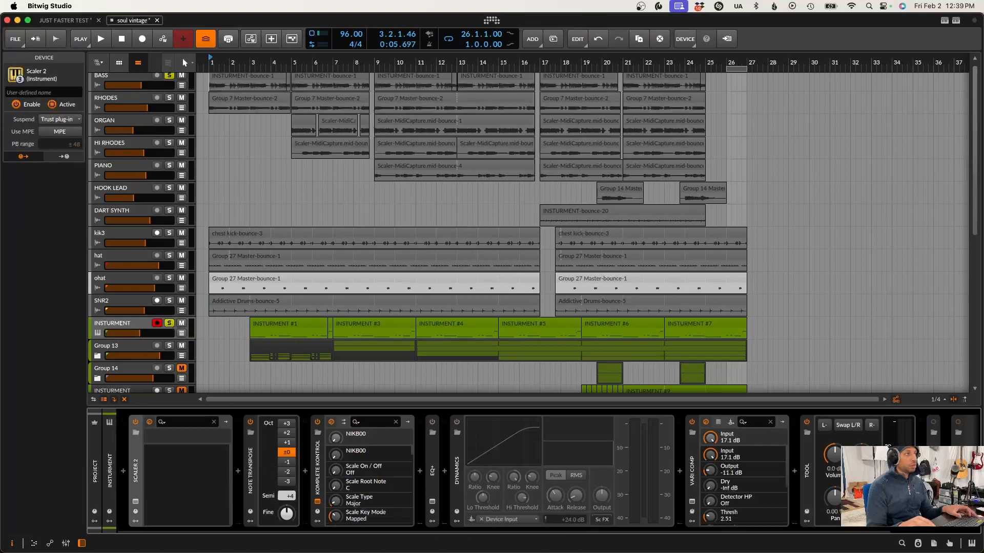
Expand Group 13 and play its soloed second instrument track from bar 7
left_click_drag(0, 51, 479, 110)
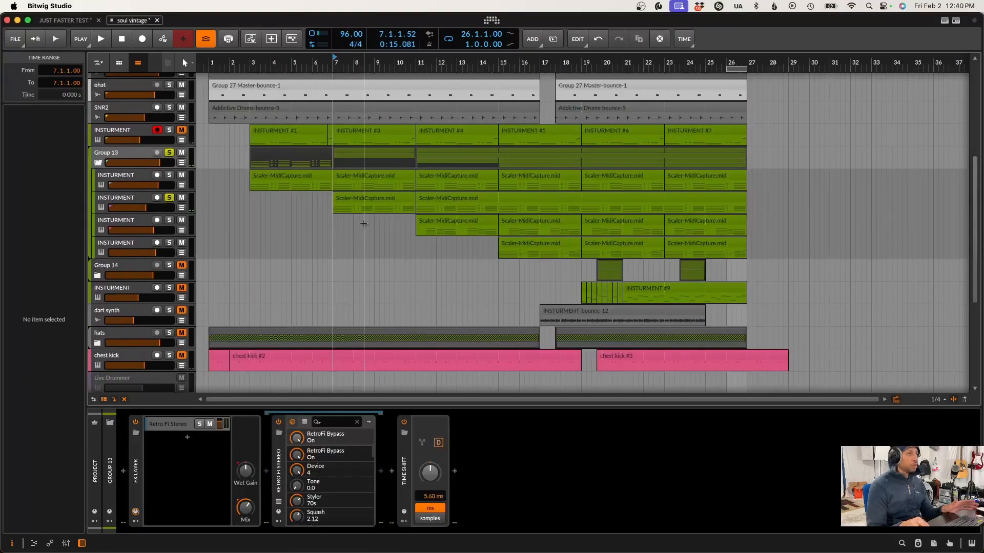
key("space")
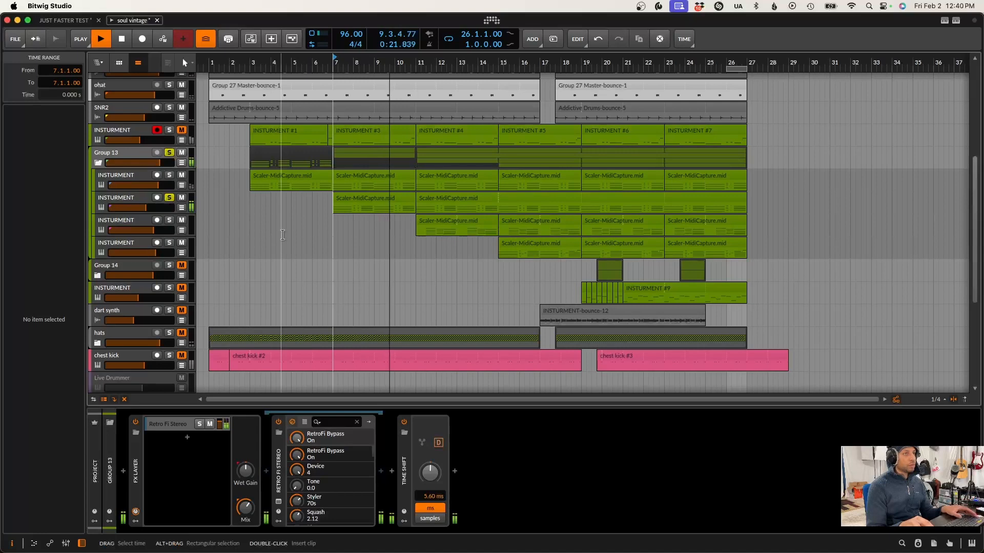
key("space")
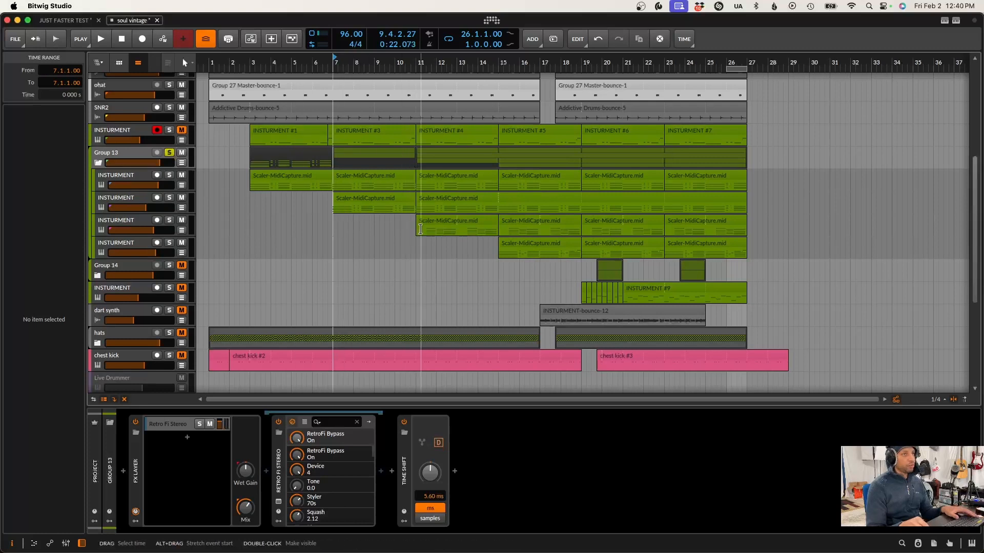
Play Group 13's third instrument track from position 11.2, toggling its solo to compare it with the whole group, and show its devices
left_click(421, 245)
left_click(169, 220)
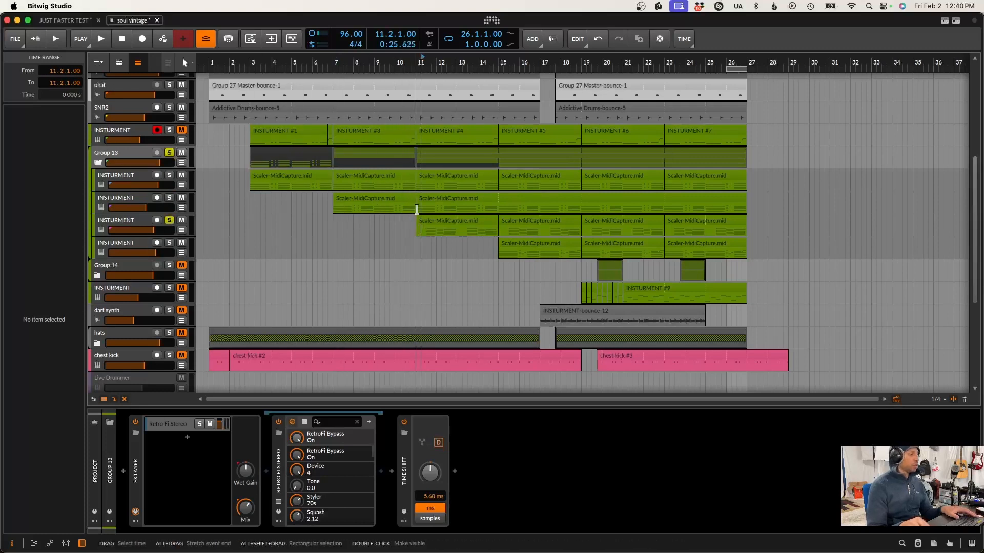
key("space")
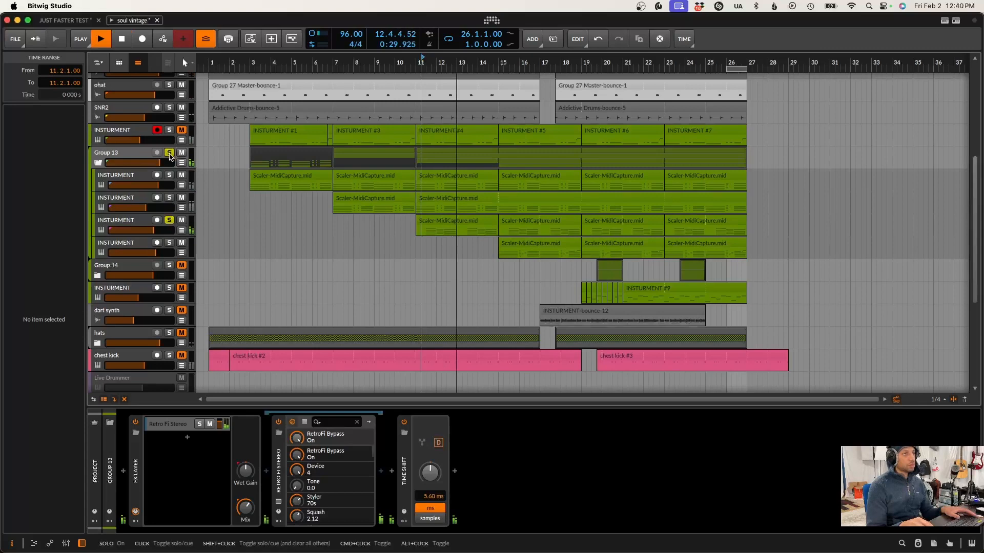
left_click(170, 220)
left_click(169, 220)
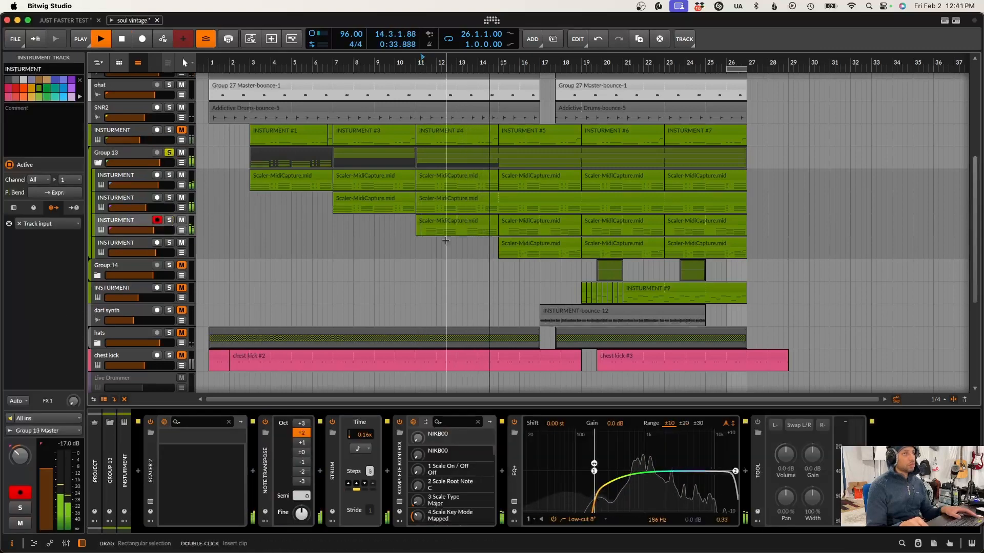
key("space")
left_click(169, 220)
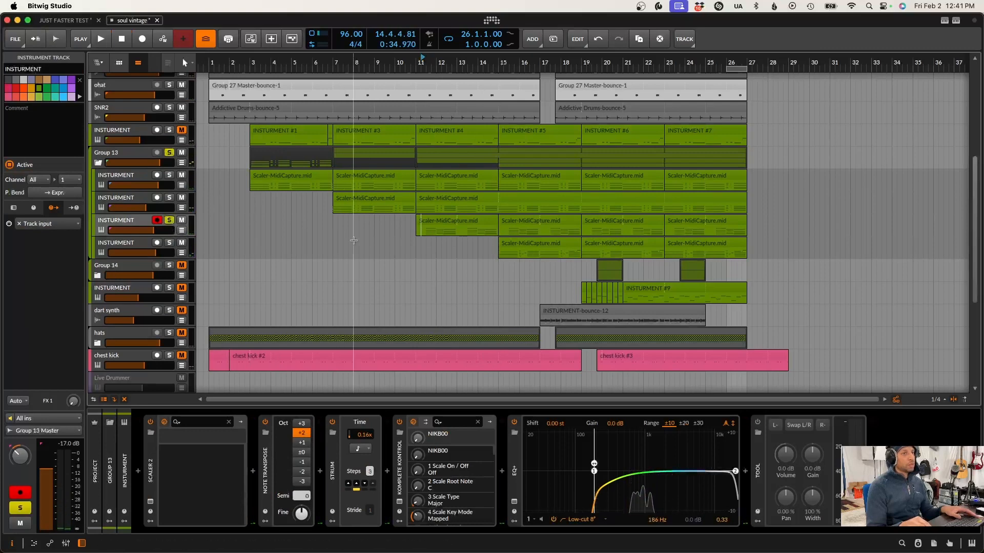
Play Group 13 from position 14.4, comparing its fourth instrument track soloed with the whole group
left_click(494, 184)
key("space")
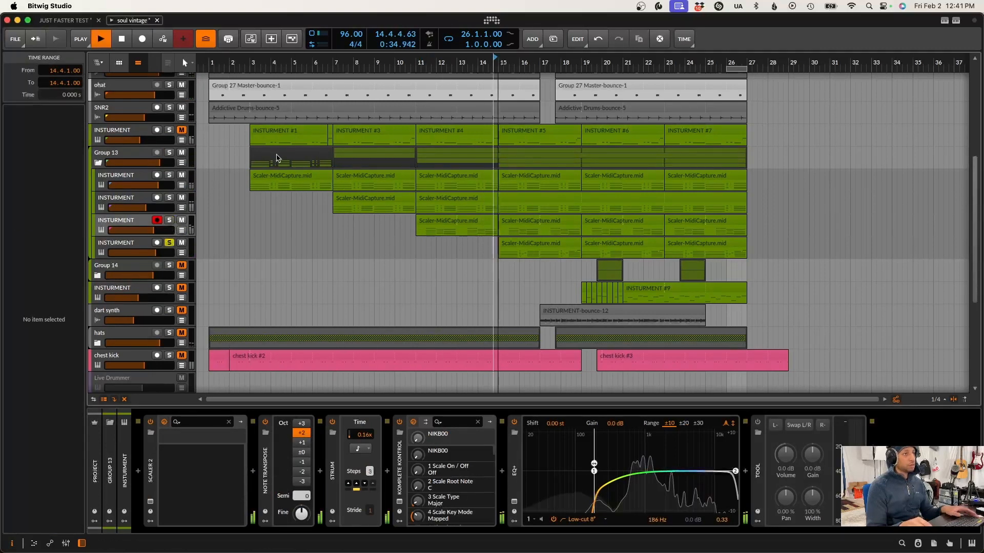
left_click(168, 152)
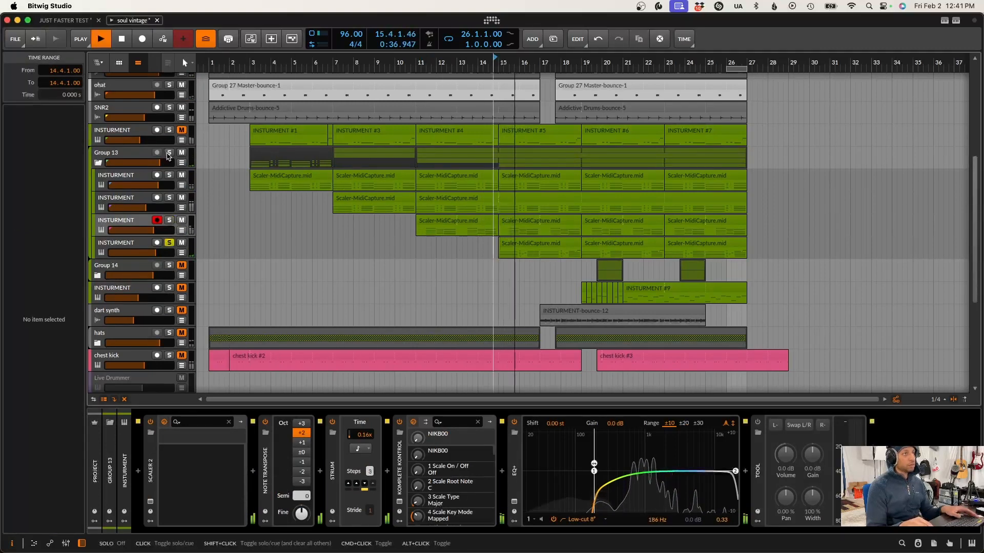
left_click(169, 243)
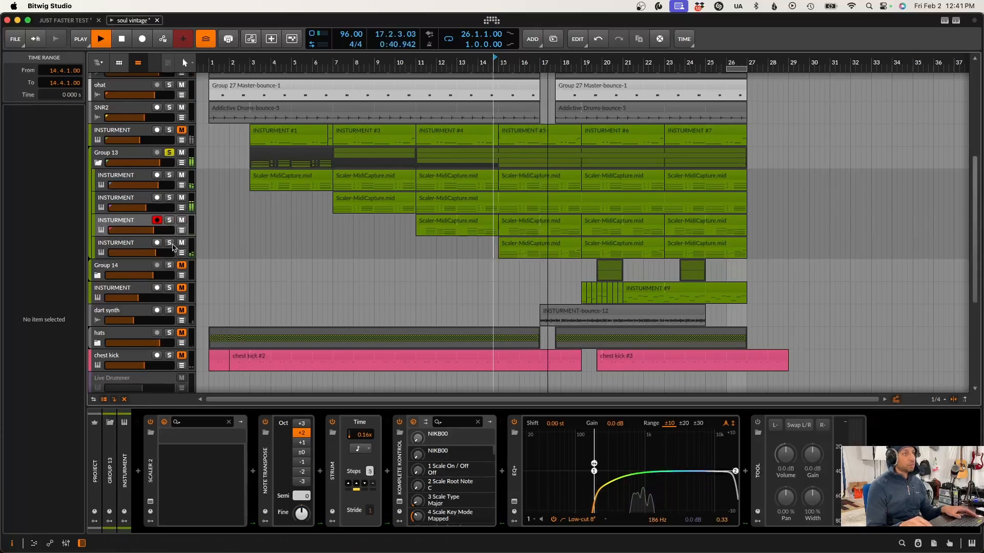
key("space")
Select Group 13's fourth instrument track and examine its device chain
left_click(128, 245)
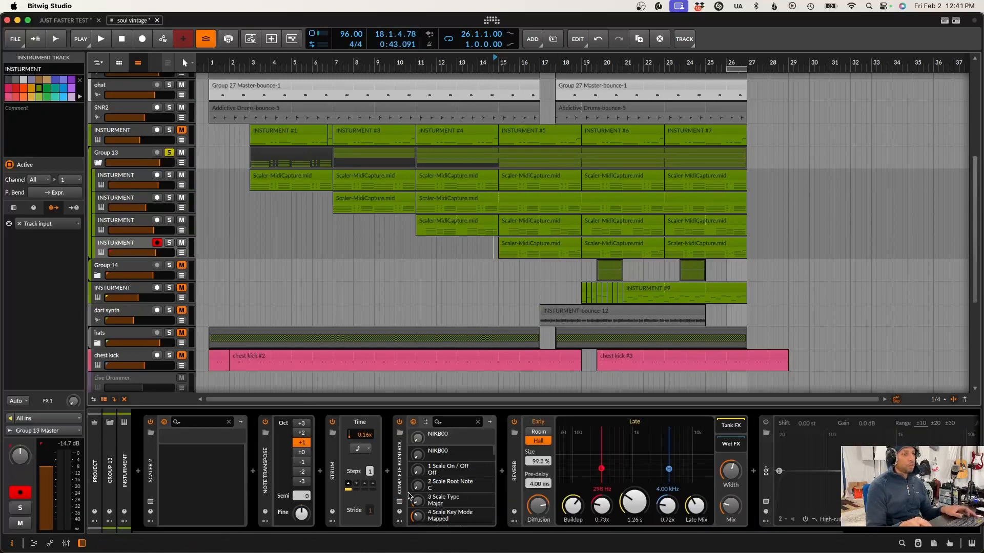
scroll(410, 496, "right", 5)
scroll(410, 496, "left", 5)
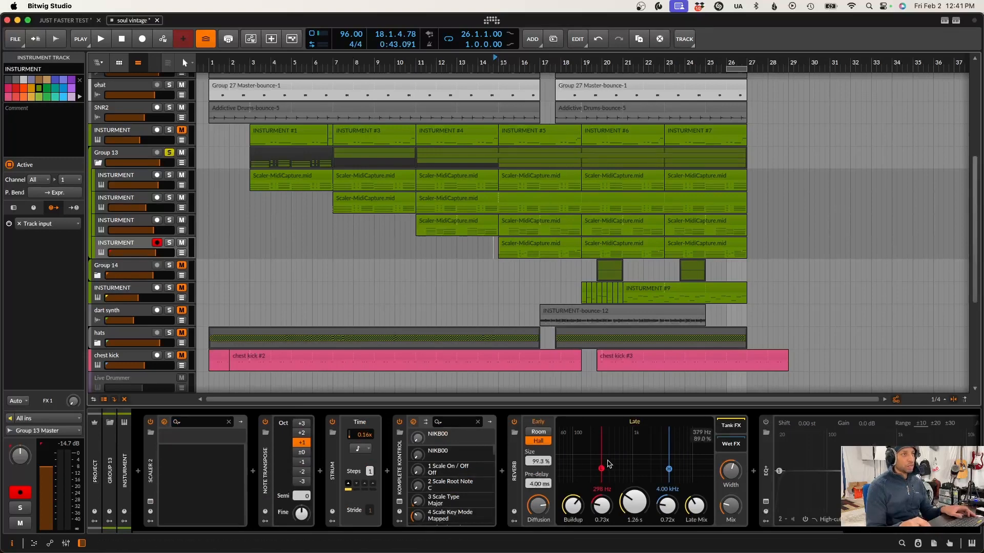
Inspect the Retro Fi Stereo plug-in window in Group 13's FX Layer, and close it
left_click(134, 154)
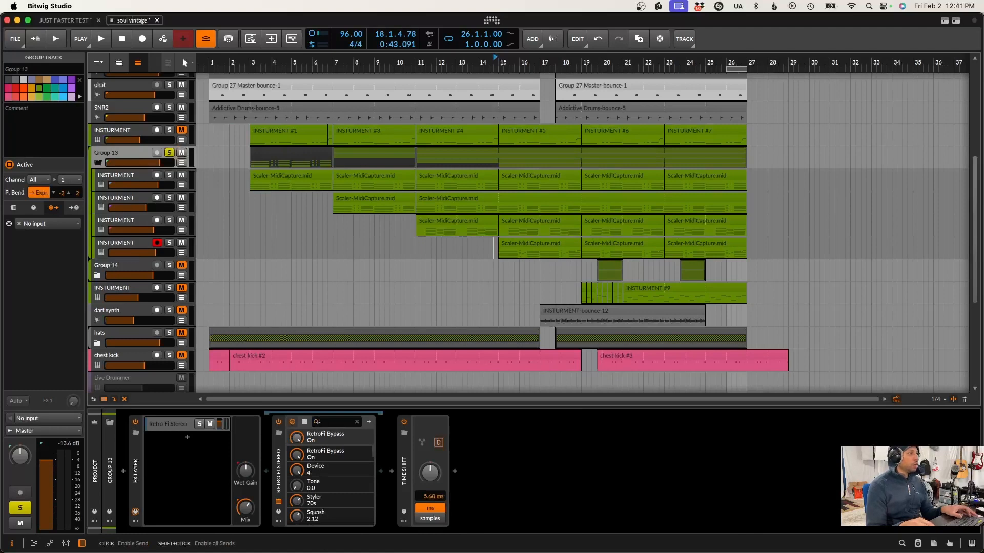
left_click_drag(117, 209, 364, 209)
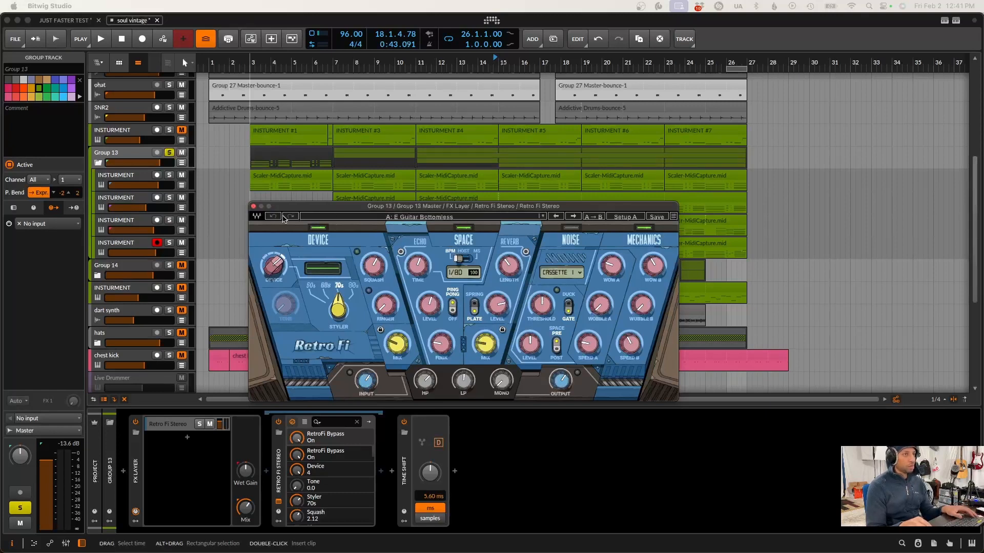
left_click(253, 207)
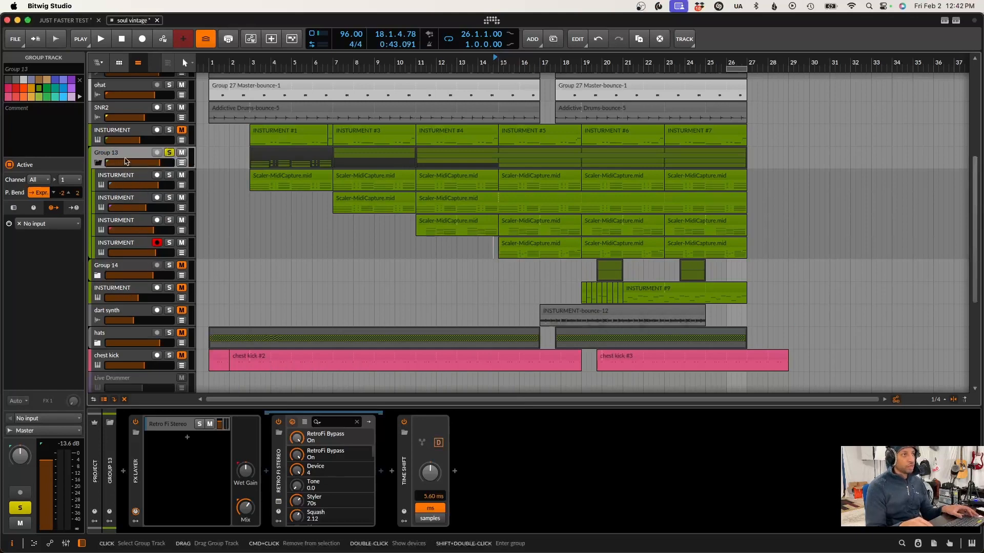
Collapse Group 13 to hide its nested instrument tracks
scroll(118, 172, "up", 5)
scroll(118, 172, "down", 2)
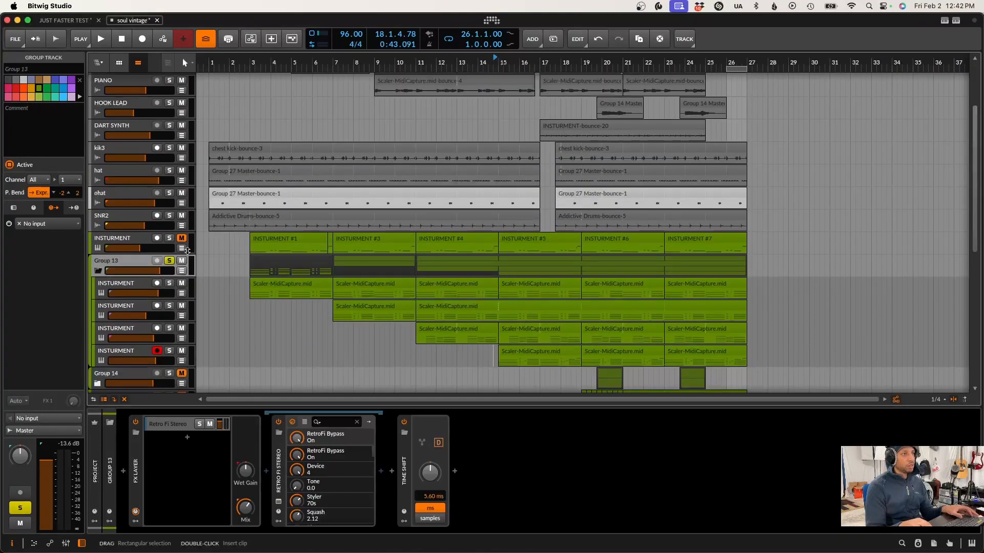
left_click(102, 271)
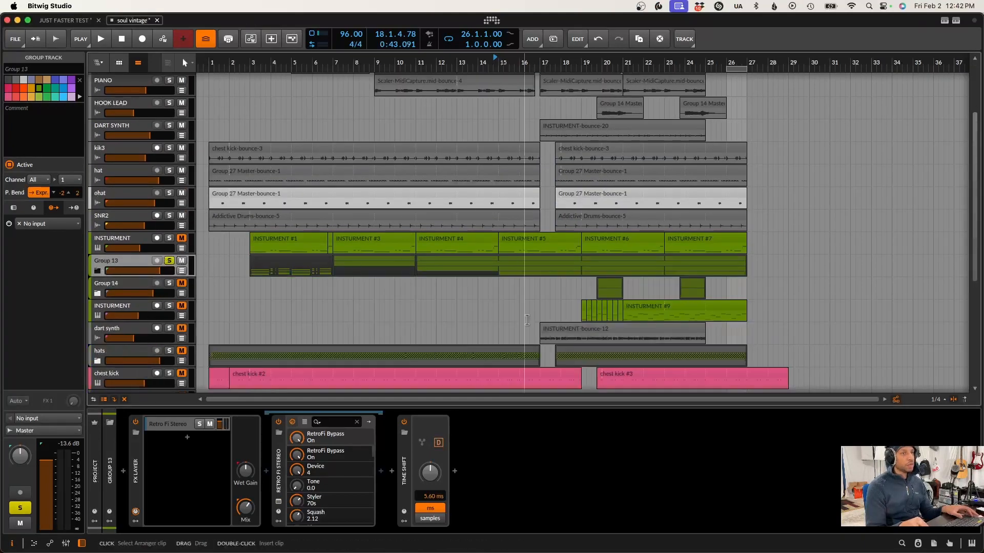
Unmute and solo the INSTURMENT track below Group 14 and play it from bar 19
left_click(241, 303)
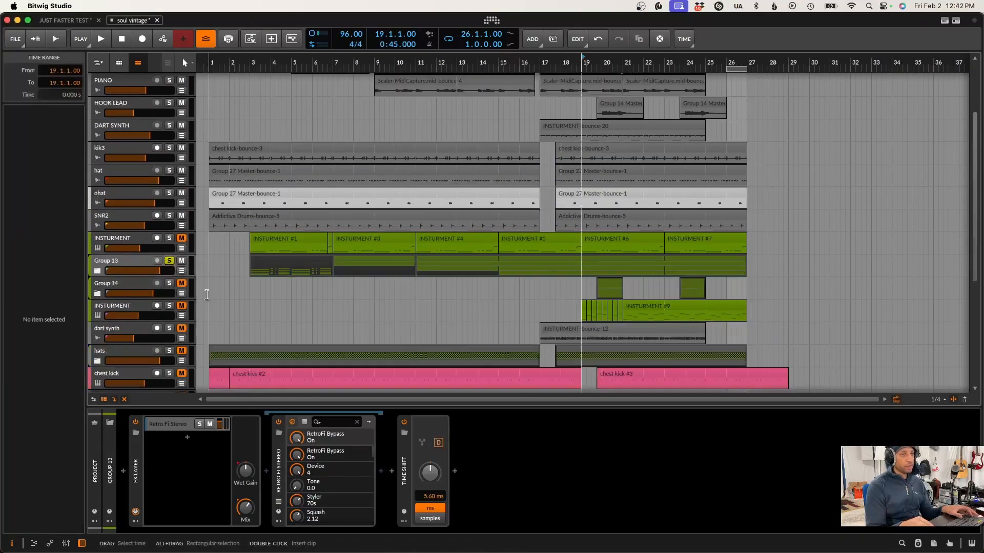
left_click(181, 306)
left_click(169, 306)
key("space")
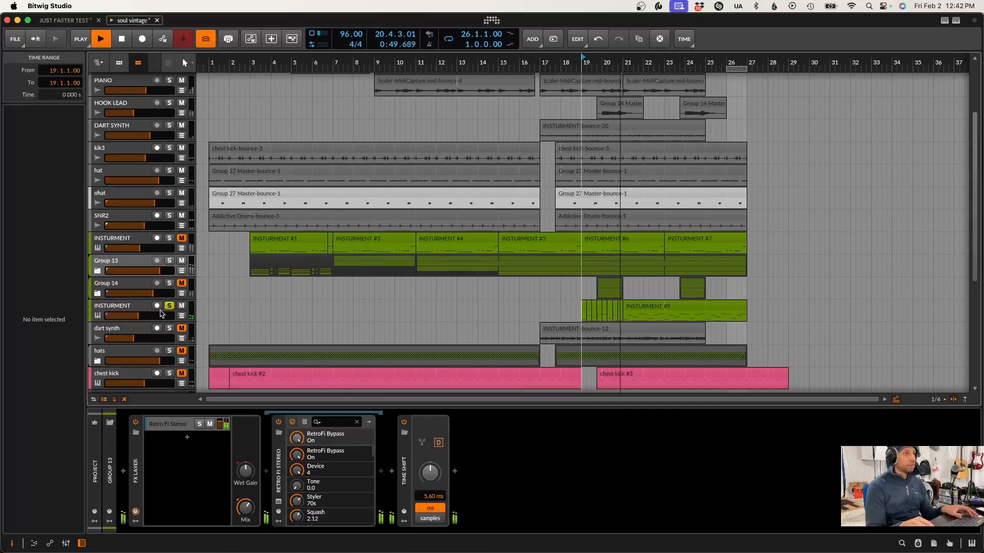
Stop and mute the INSTURMENT track, audition the DART SYNTH track soloed from bar 17, and unsolo it
key("space")
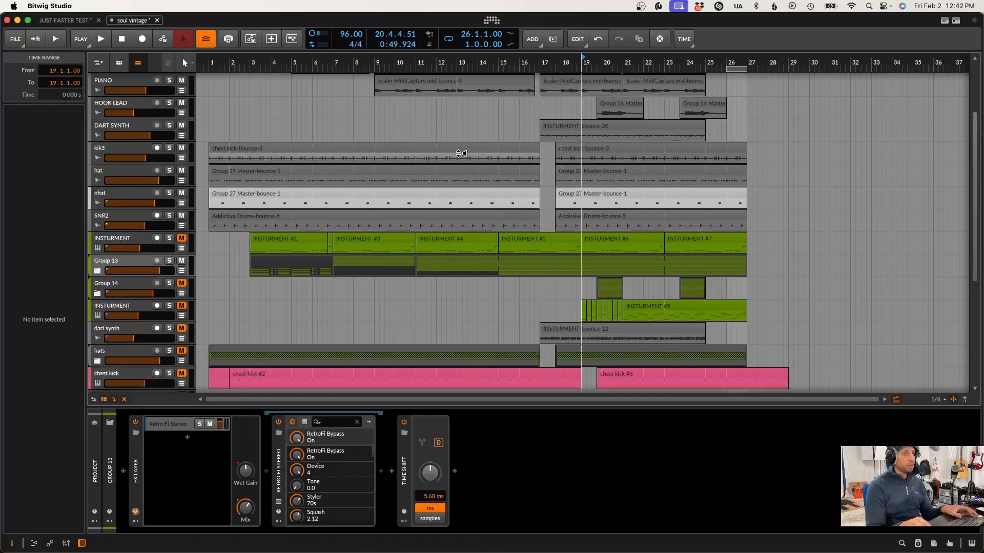
left_click(543, 153)
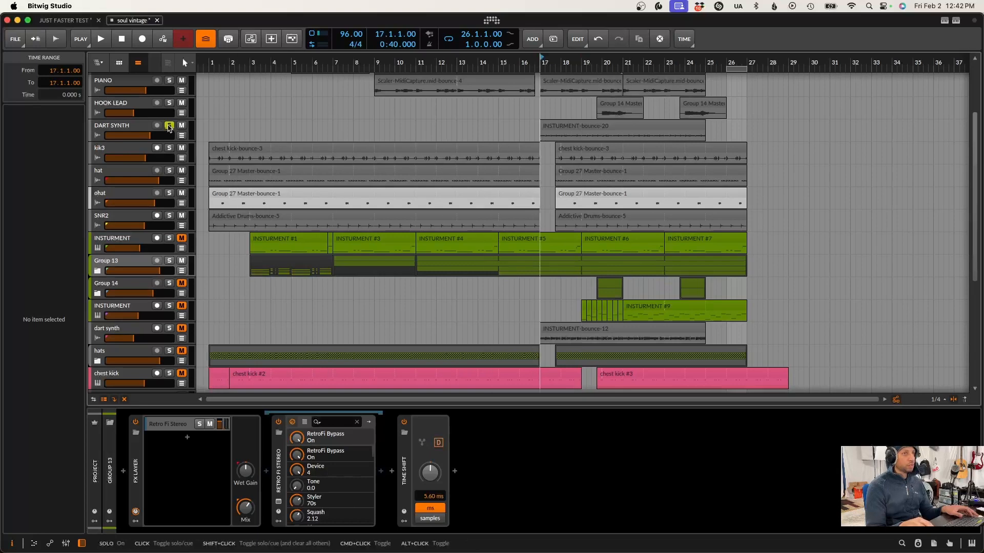
key("space")
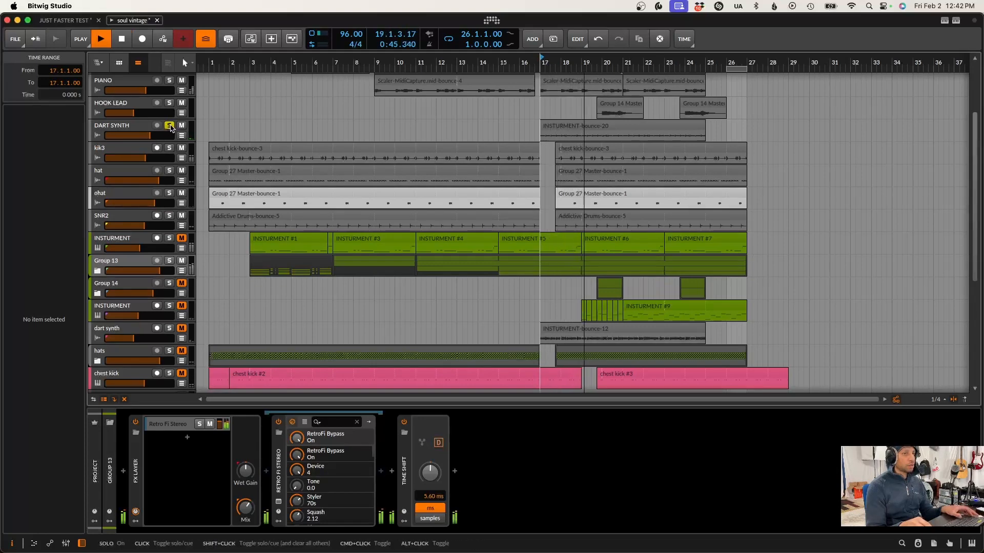
key("space")
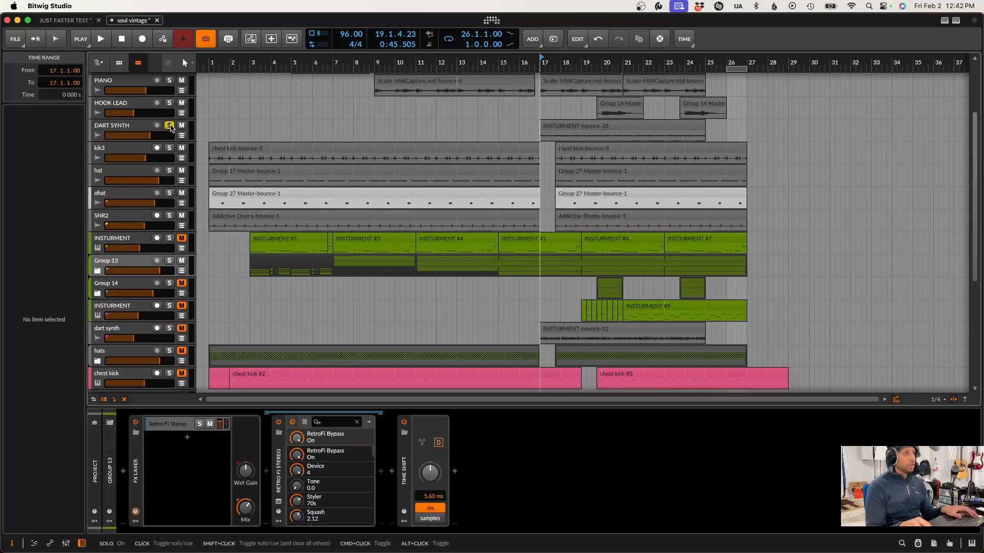
left_click(169, 126)
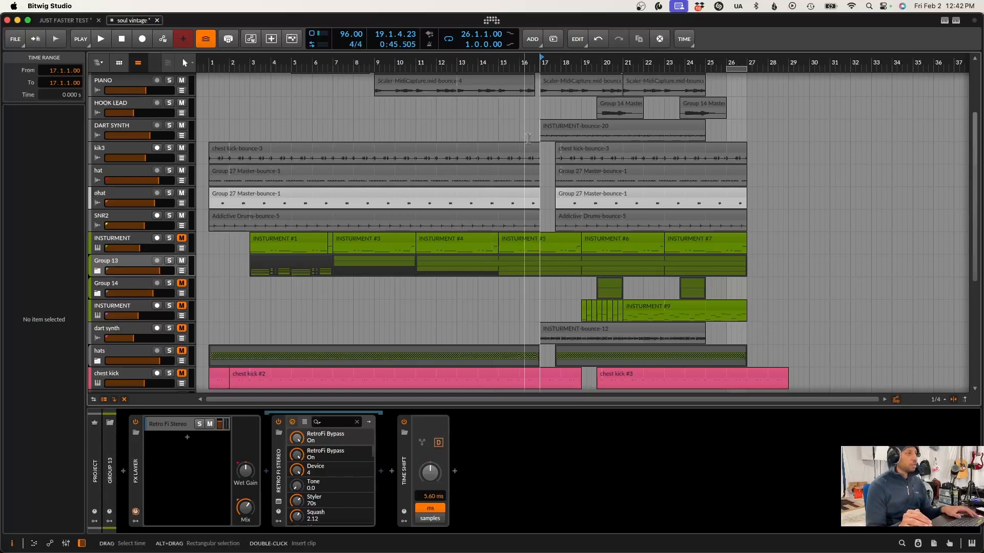
Solo the HOOK LEAD track and play its first clip from position 19.4
scroll(528, 138, "up", 4)
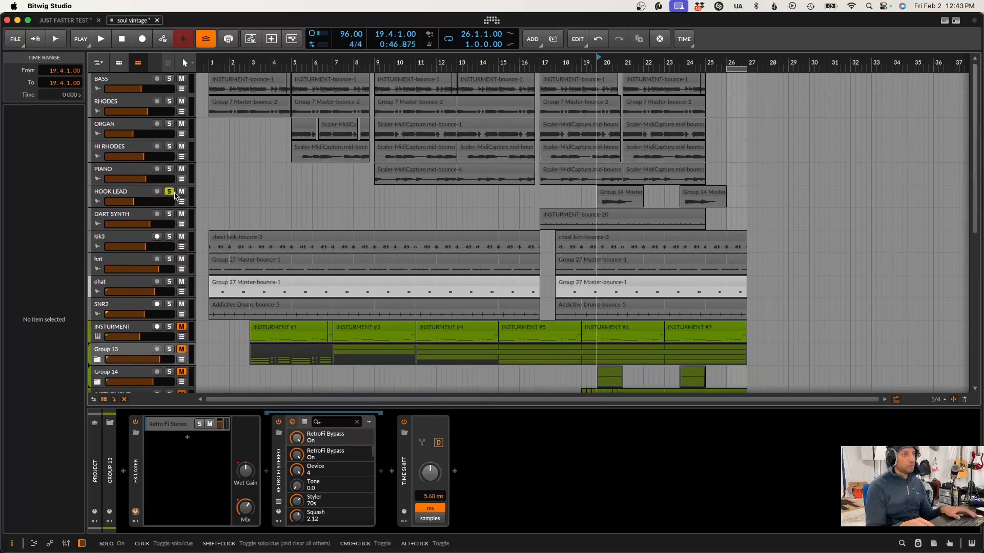
key("space")
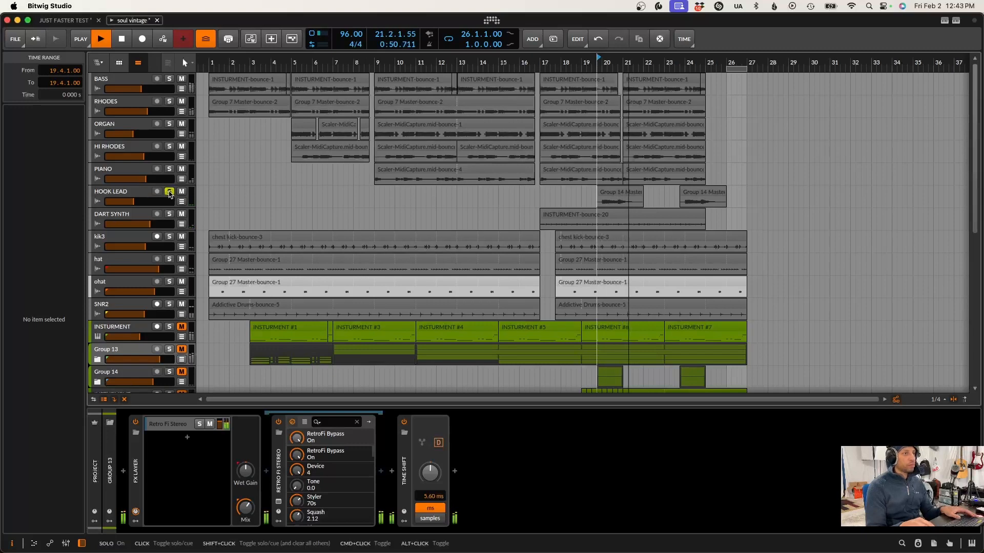
key("space")
Unsolo HOOK LEAD, expand Group 14, and examine its Arturia CZ V instrument and the first nested track's device chain
left_click(136, 193)
scroll(163, 266, "down", 3)
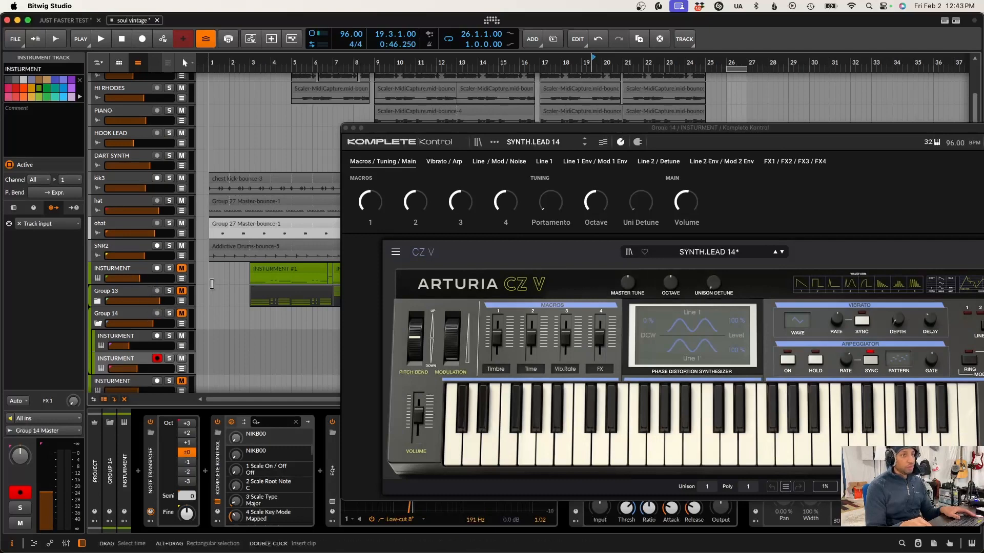
left_click(123, 337)
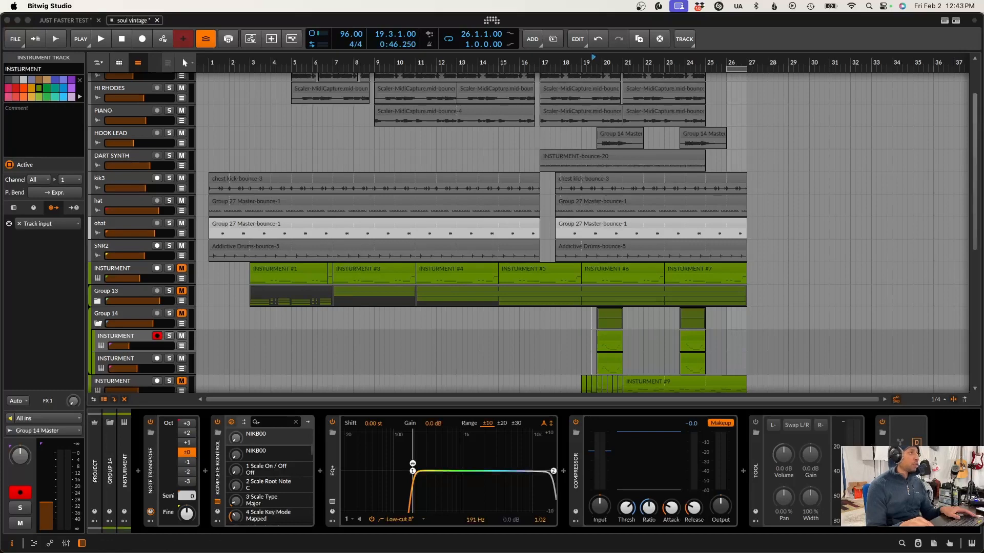
Select the Master track and open its TR5 Classic Clipper window for inspection
scroll(216, 269, "down", 10)
left_click(123, 382)
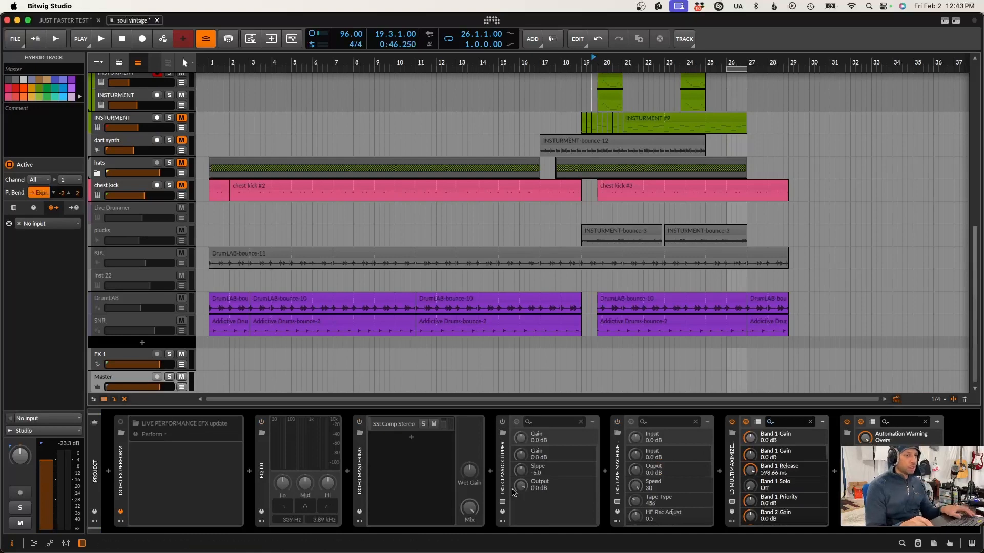
left_click(503, 501)
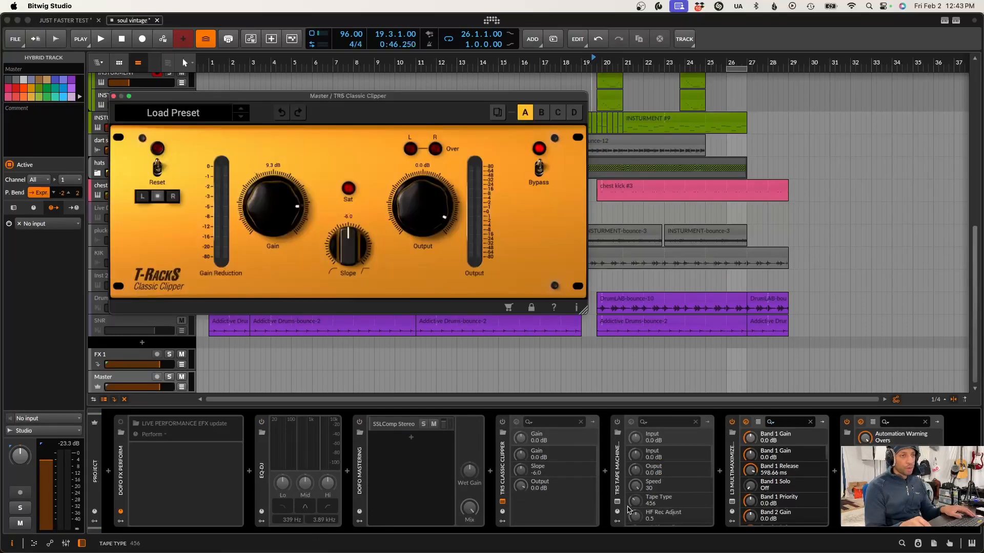
Enable the Master track's TR5 Tape Machine 80, show its window instead of the Classic Clipper's, and play the beat through it
left_click(617, 422)
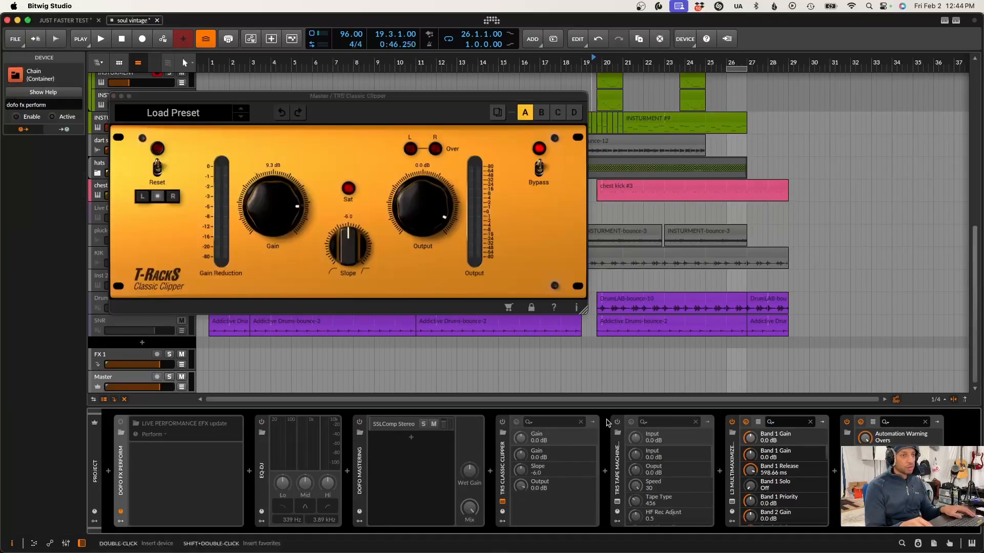
left_click_drag(1, 204, 384, 193)
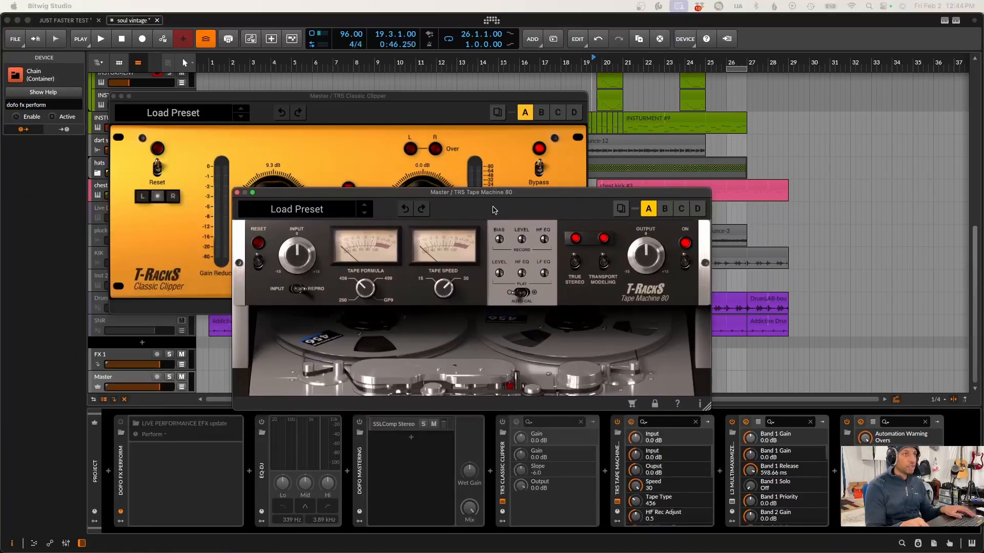
left_click(114, 98)
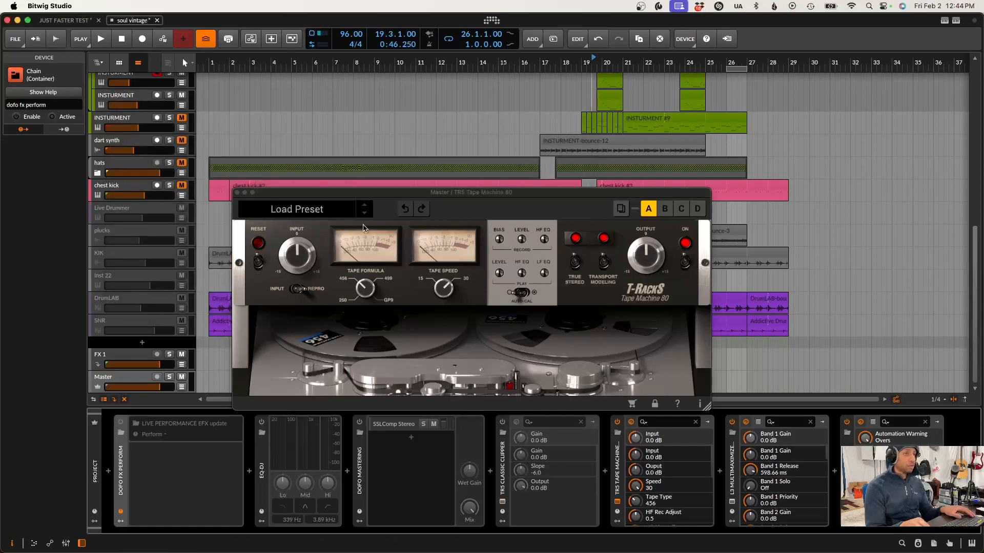
key("space")
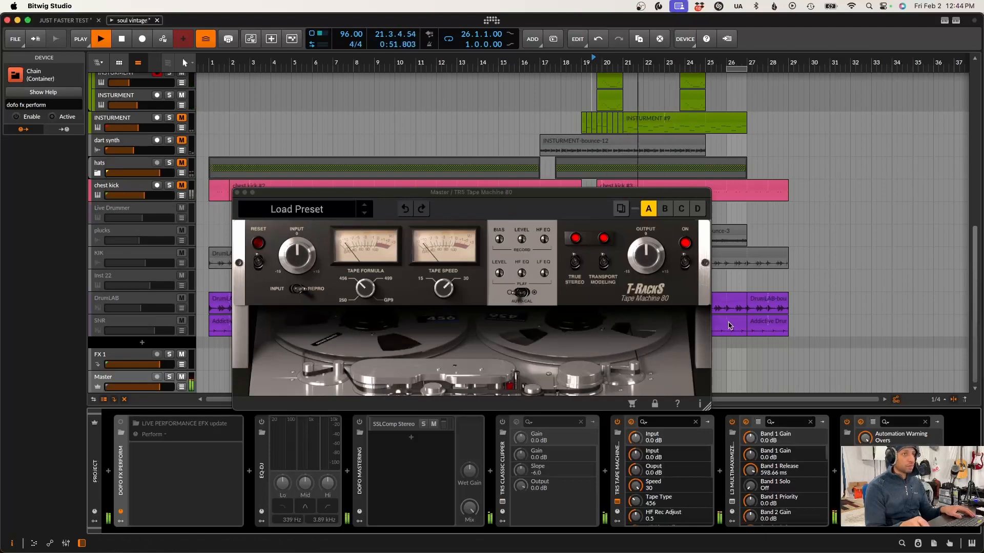
key("space")
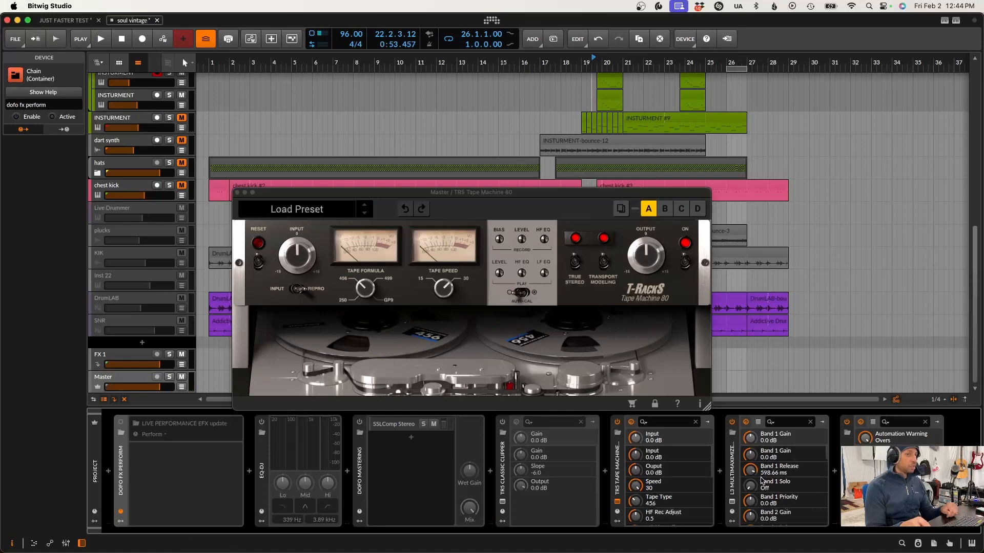
Inspect the Master track's L3 MultiMaximizer plug-in window and close it
left_click(732, 502)
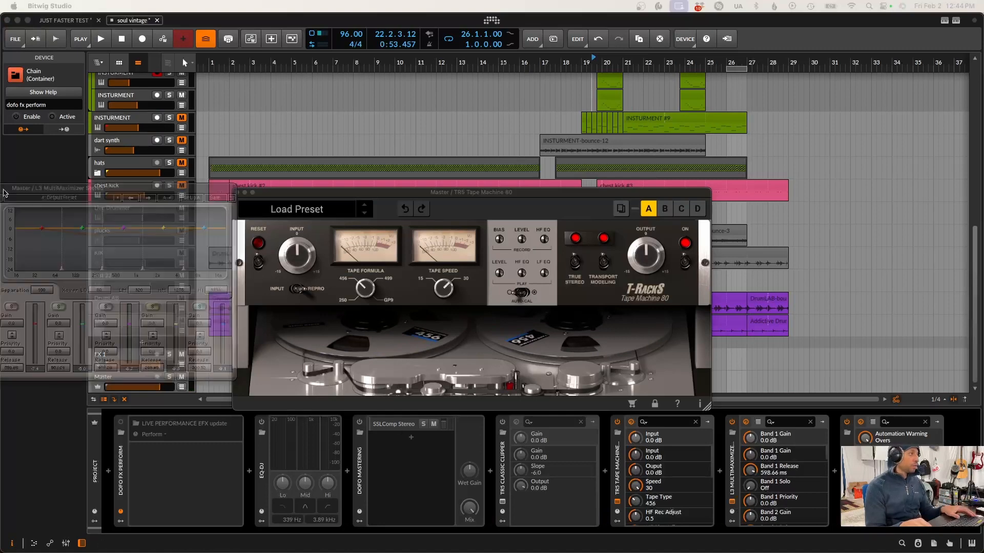
left_click_drag(464, 145, 473, 155)
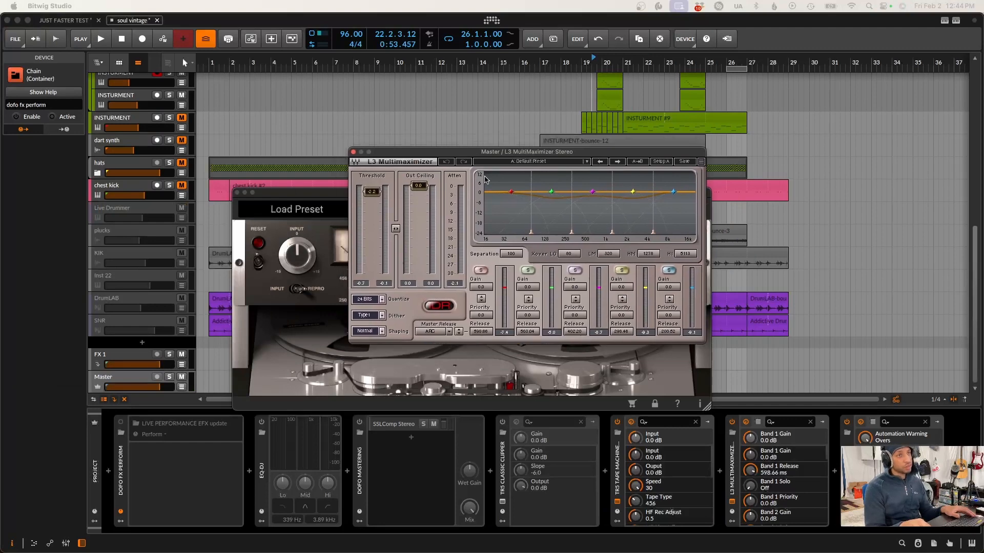
left_click(354, 152)
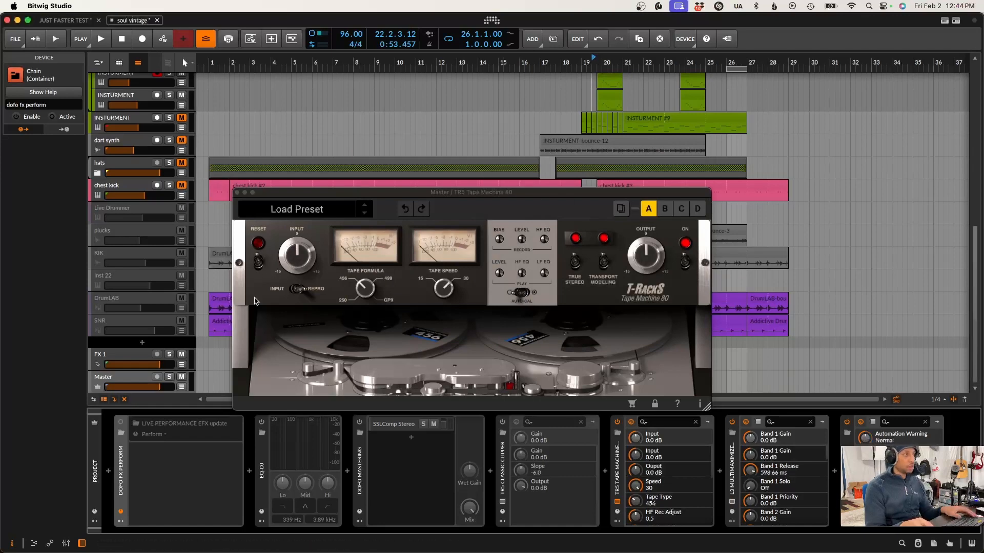
Inspect the Master track's WLM Plus loudness meter, and close both its window and the TR5 Tape Machine 80's
left_click_drag(220, 202, 592, 187)
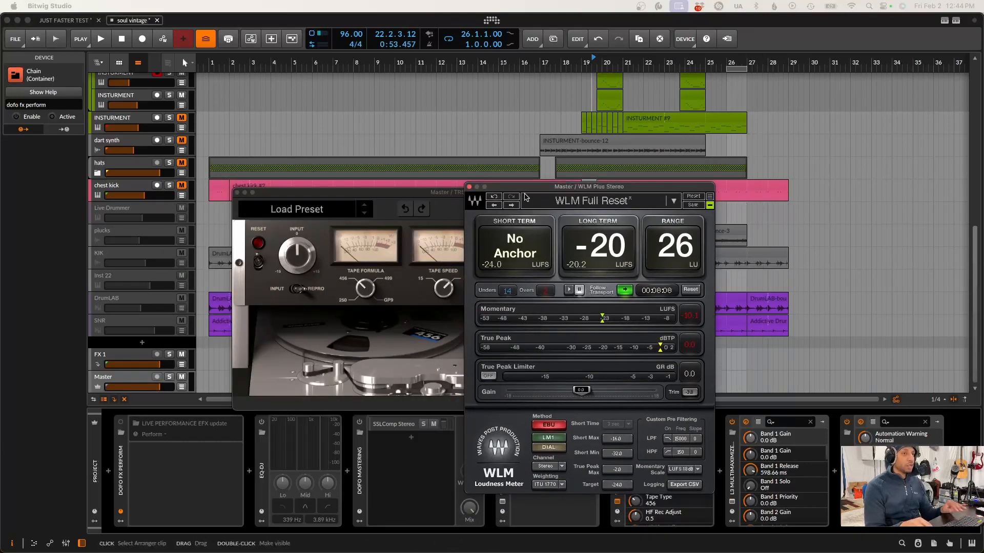
left_click(468, 188)
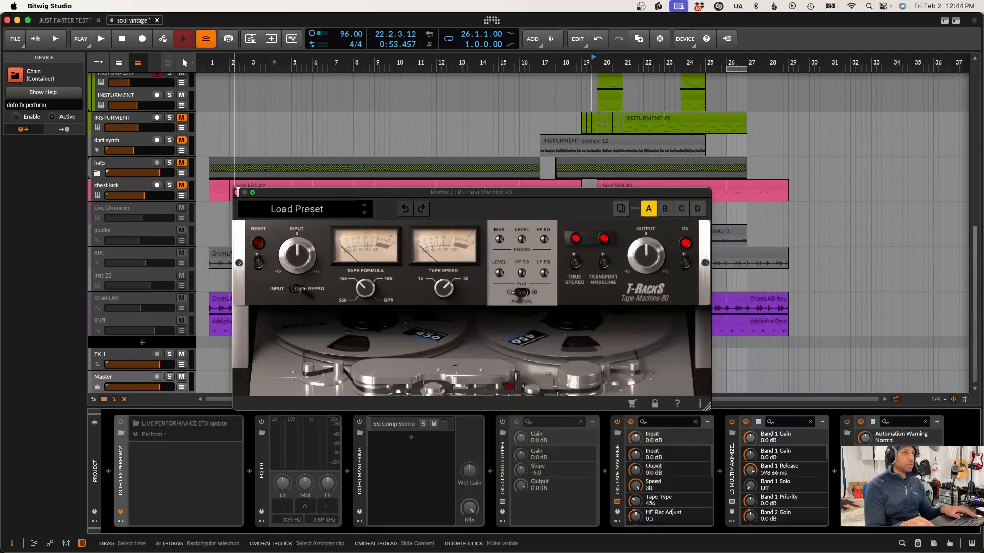
left_click(237, 192)
scroll(181, 262, "up", 10)
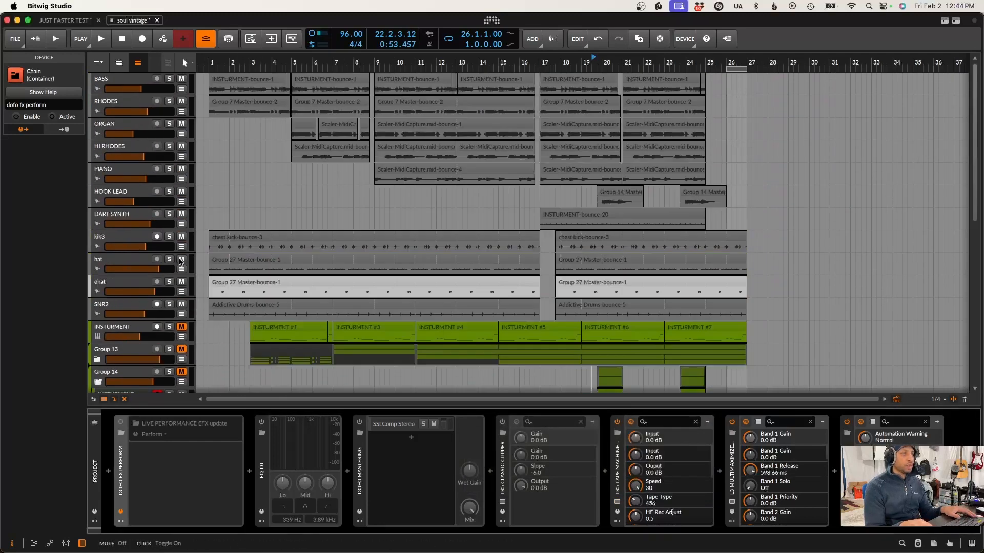